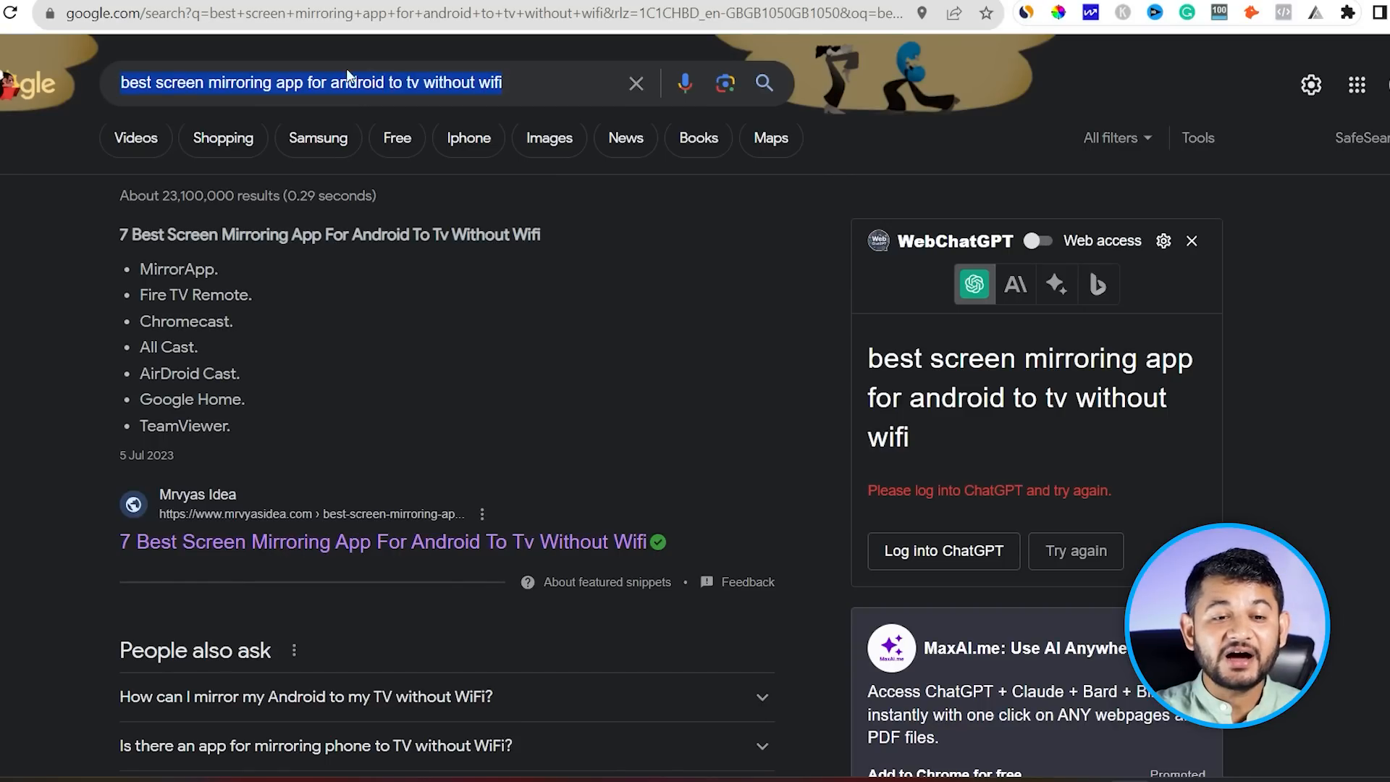
# Step: Join 'links managenent' into one word, search linksmanagement review, and scroll the results to Bloggingos
pyautogui.click(521, 80)
pyautogui.tripleClick(537, 78)
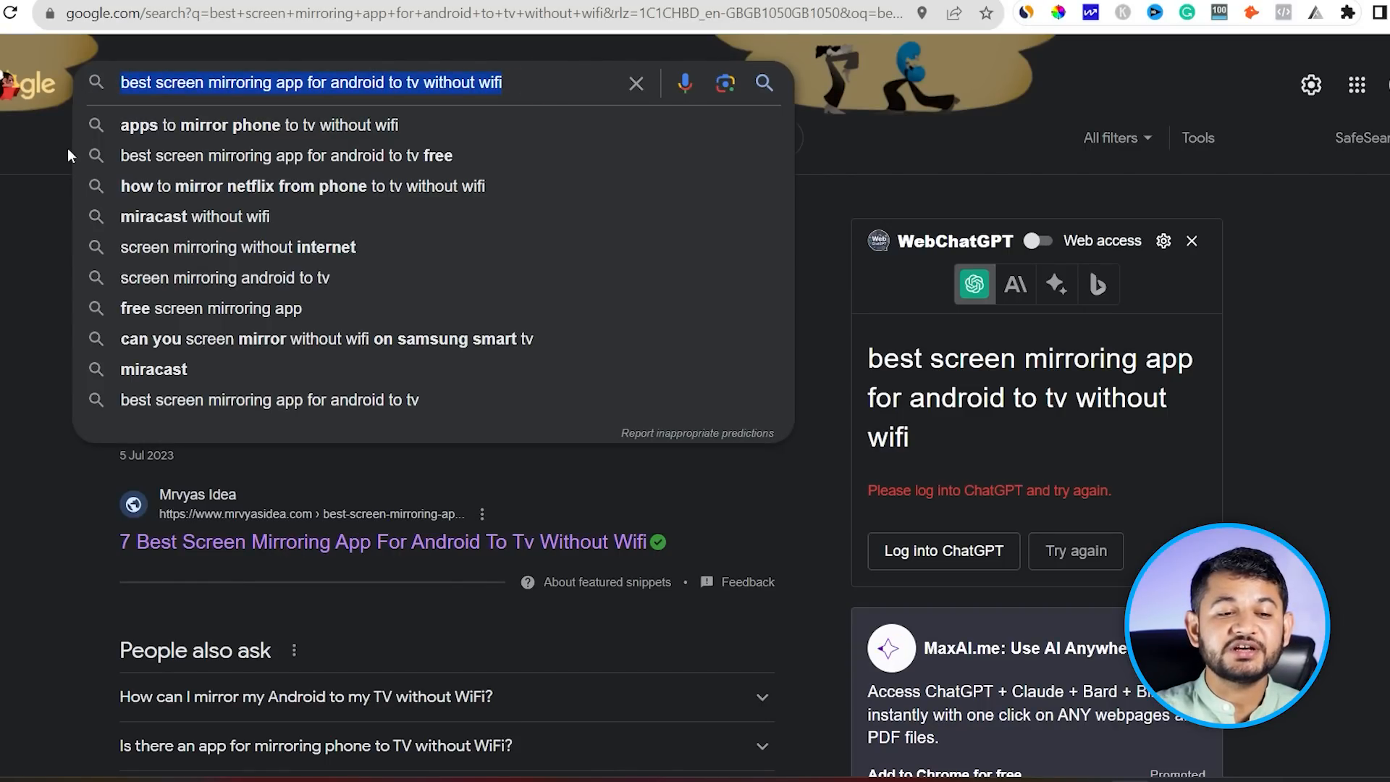
pyautogui.click(10, 189)
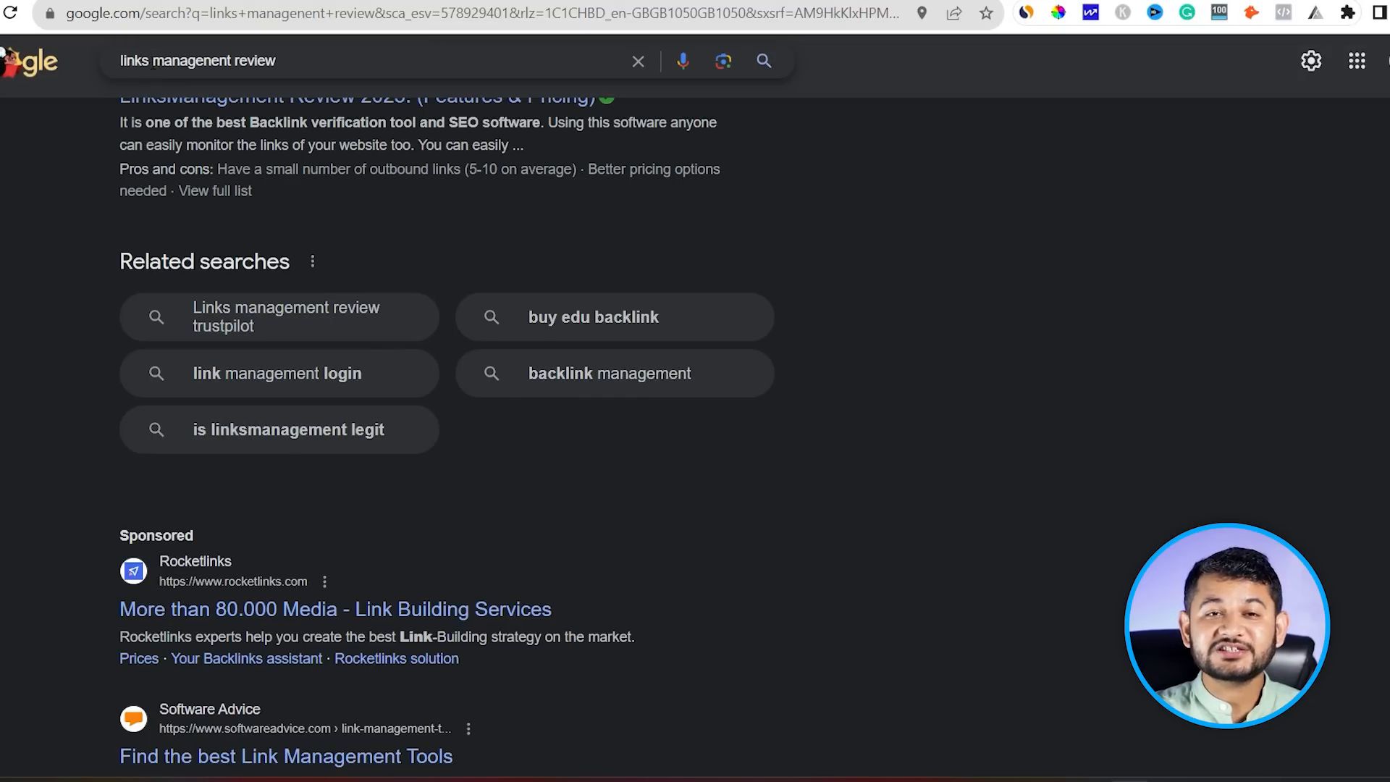
pyautogui.scroll(-15, 44, 440)
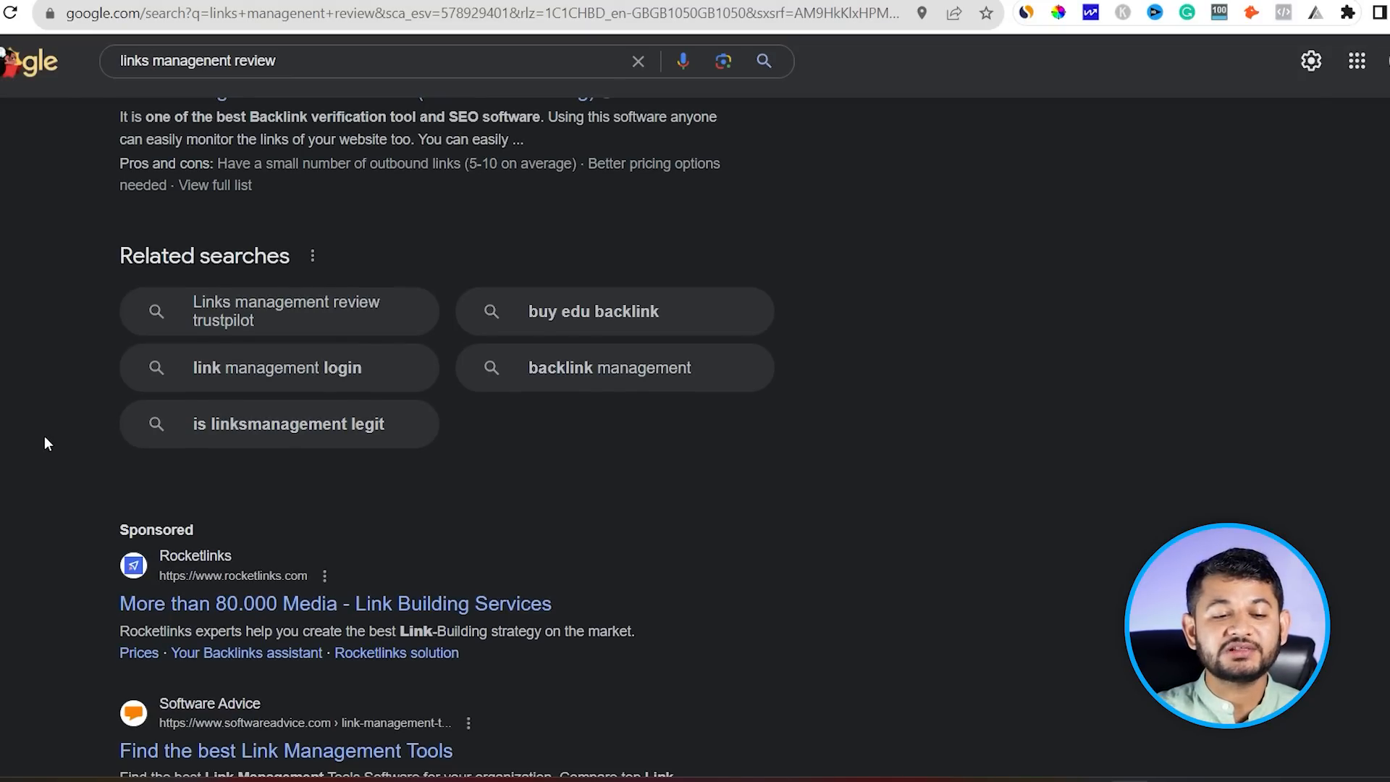
pyautogui.scroll(1, 135, 217)
pyautogui.click(152, 61)
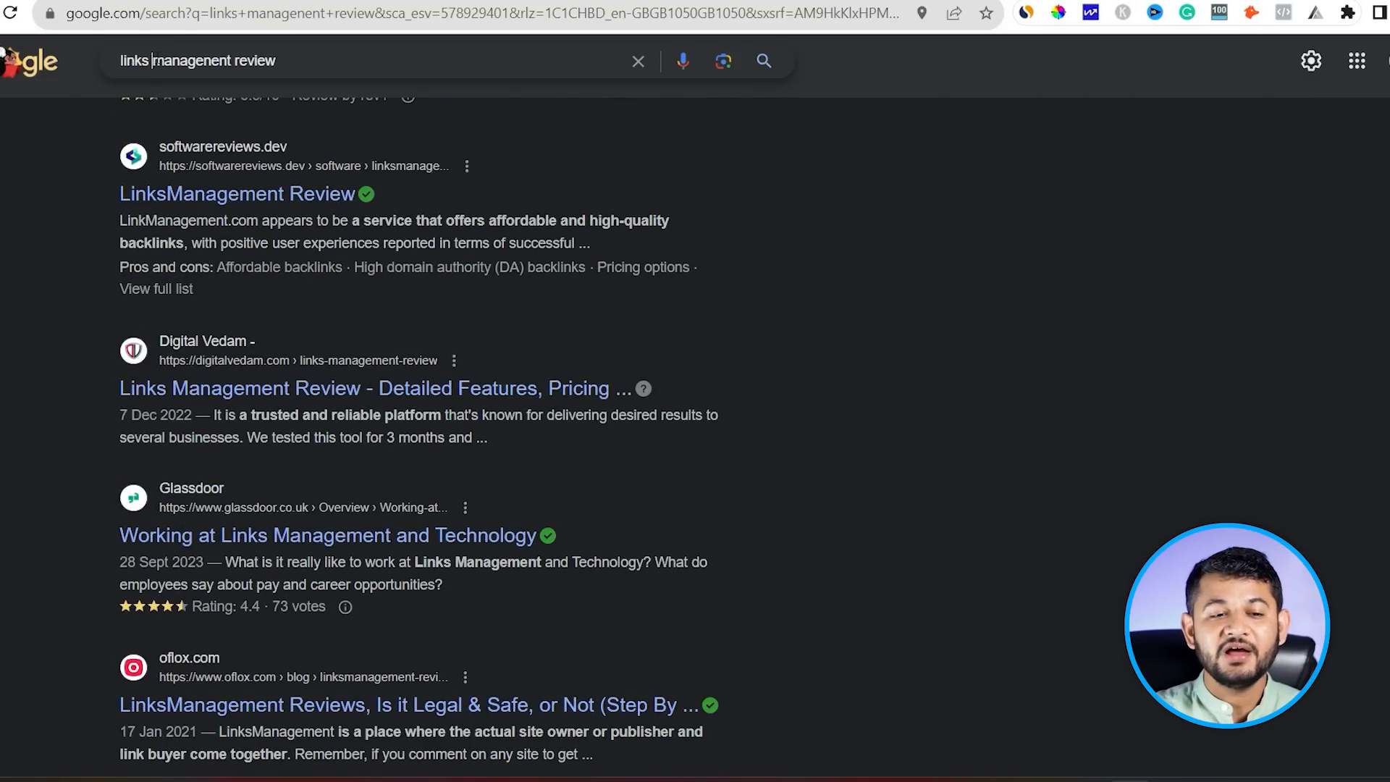
pyautogui.press('BackSpace')
pyautogui.press('Return')
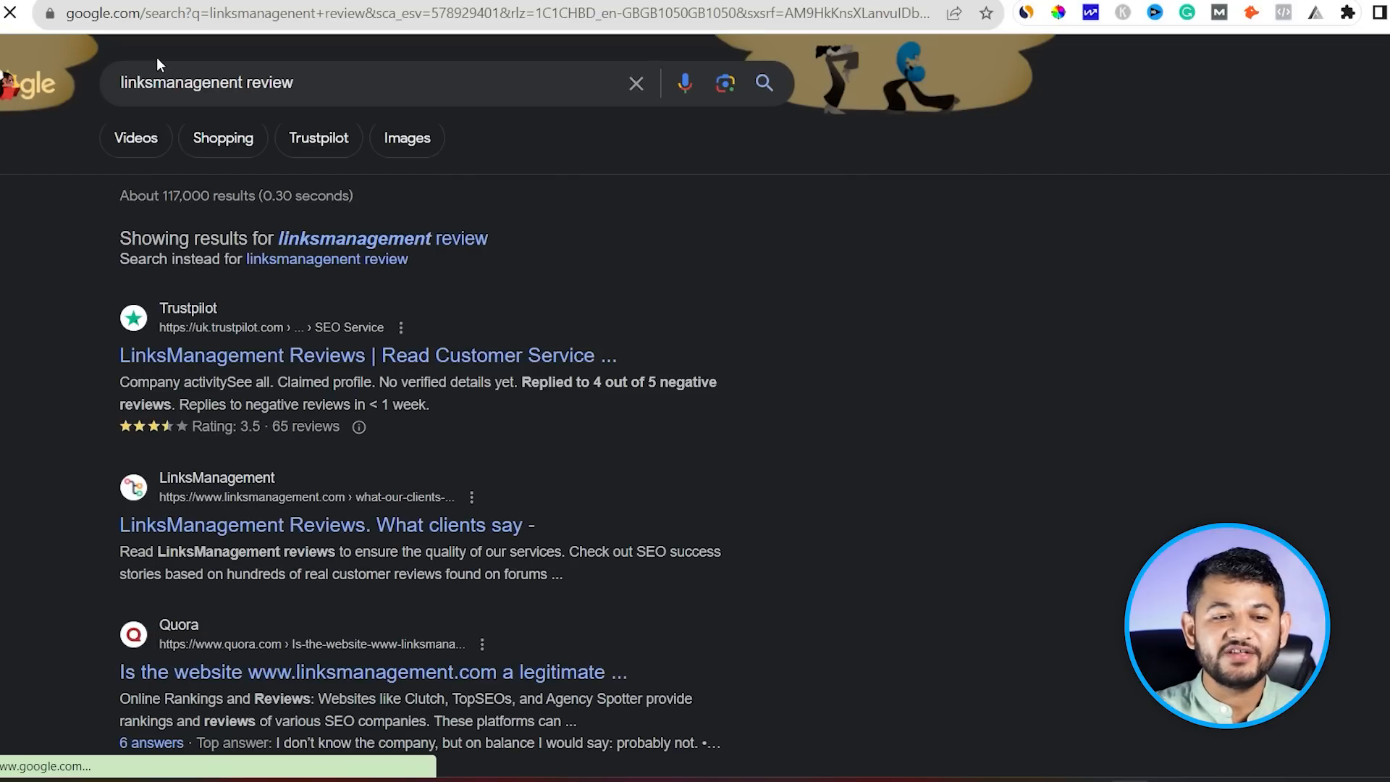
pyautogui.scroll(-3, 186, 362)
pyautogui.scroll(-12, 186, 368)
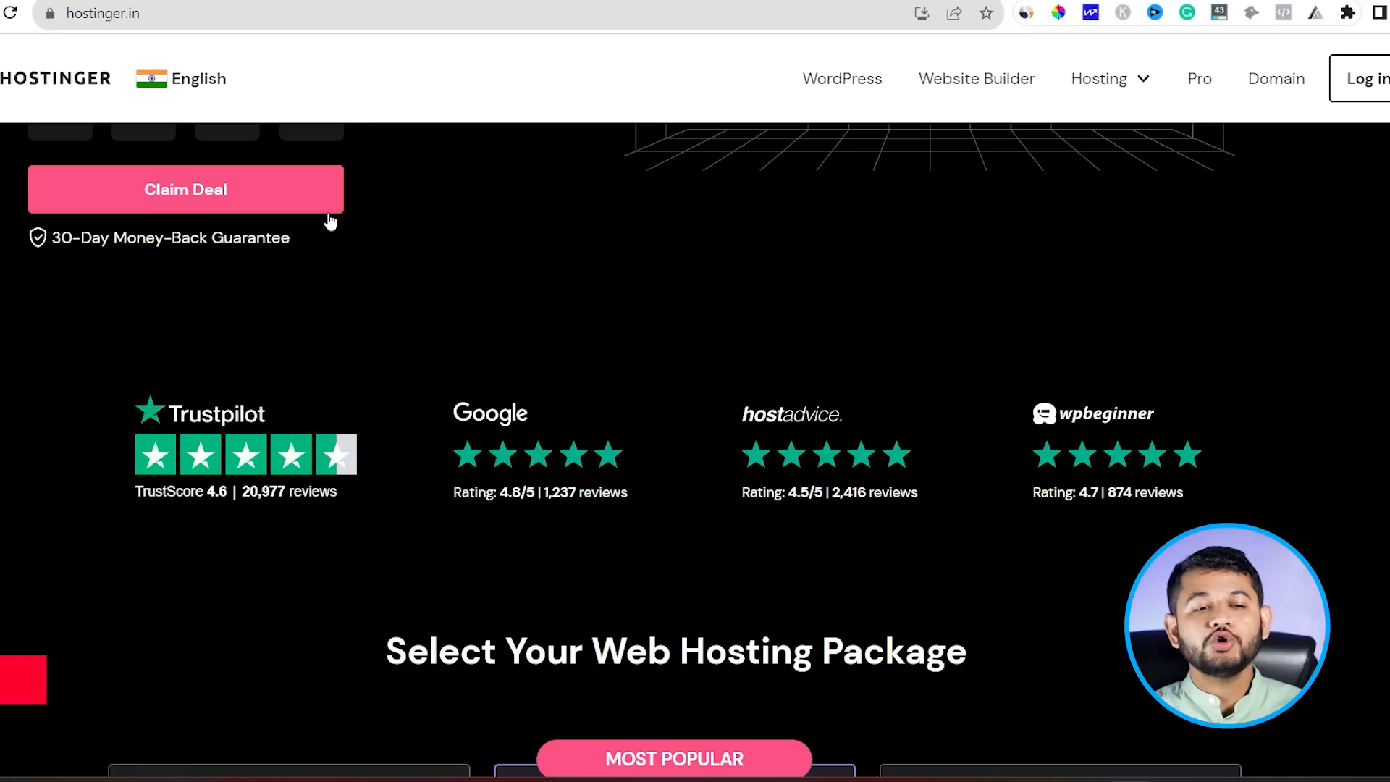
# Step: Go to Hostinger's Web Hosting plans and choose the Premium plan
pyautogui.scroll(7, 273, 232)
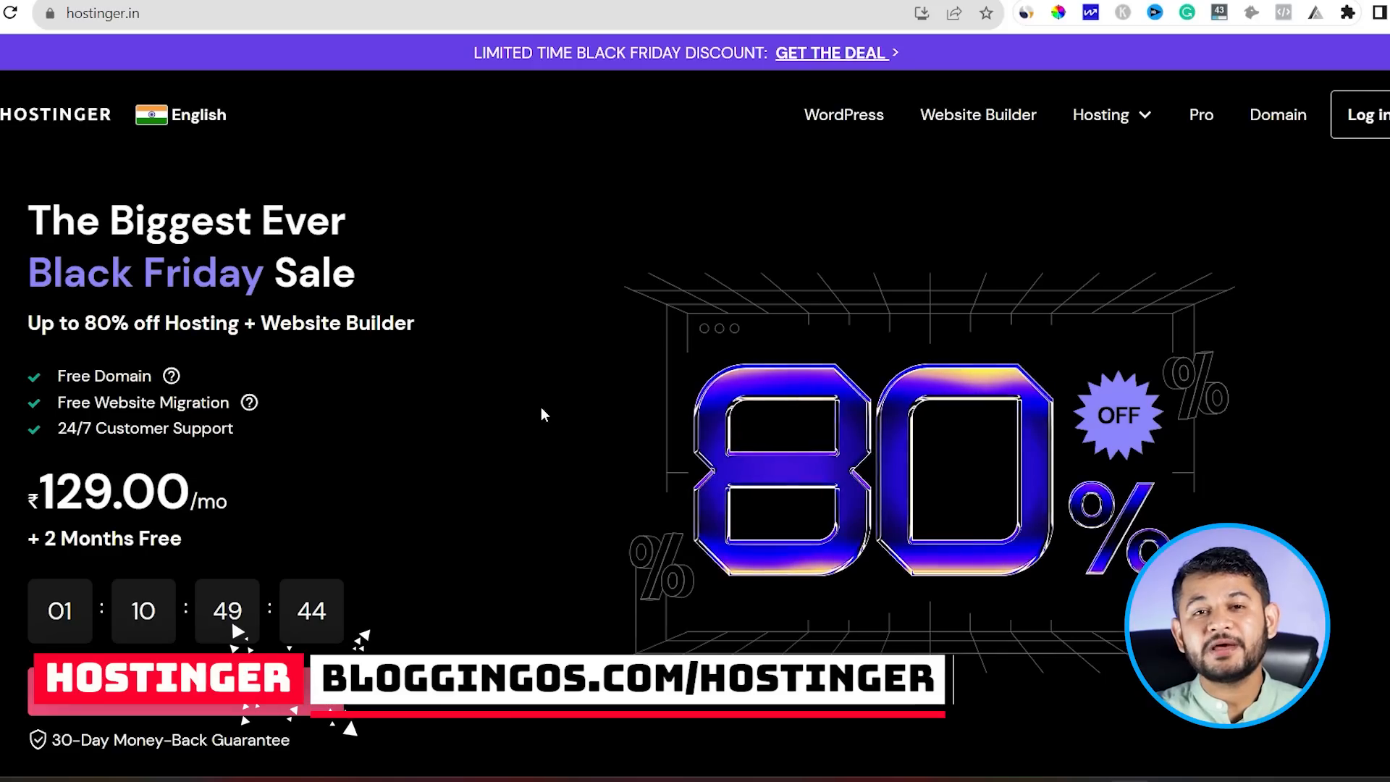
pyautogui.scroll(-10, 541, 407)
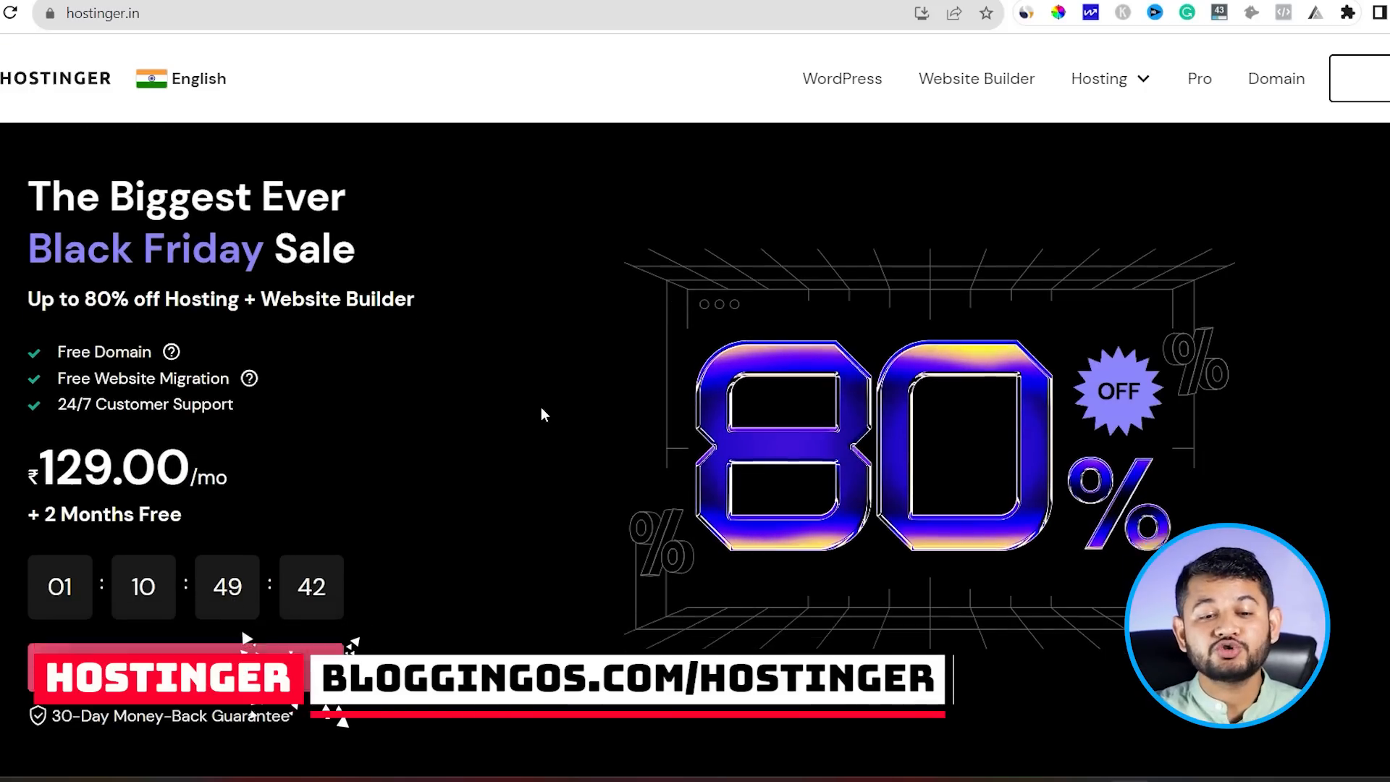
pyautogui.scroll(7, 597, 384)
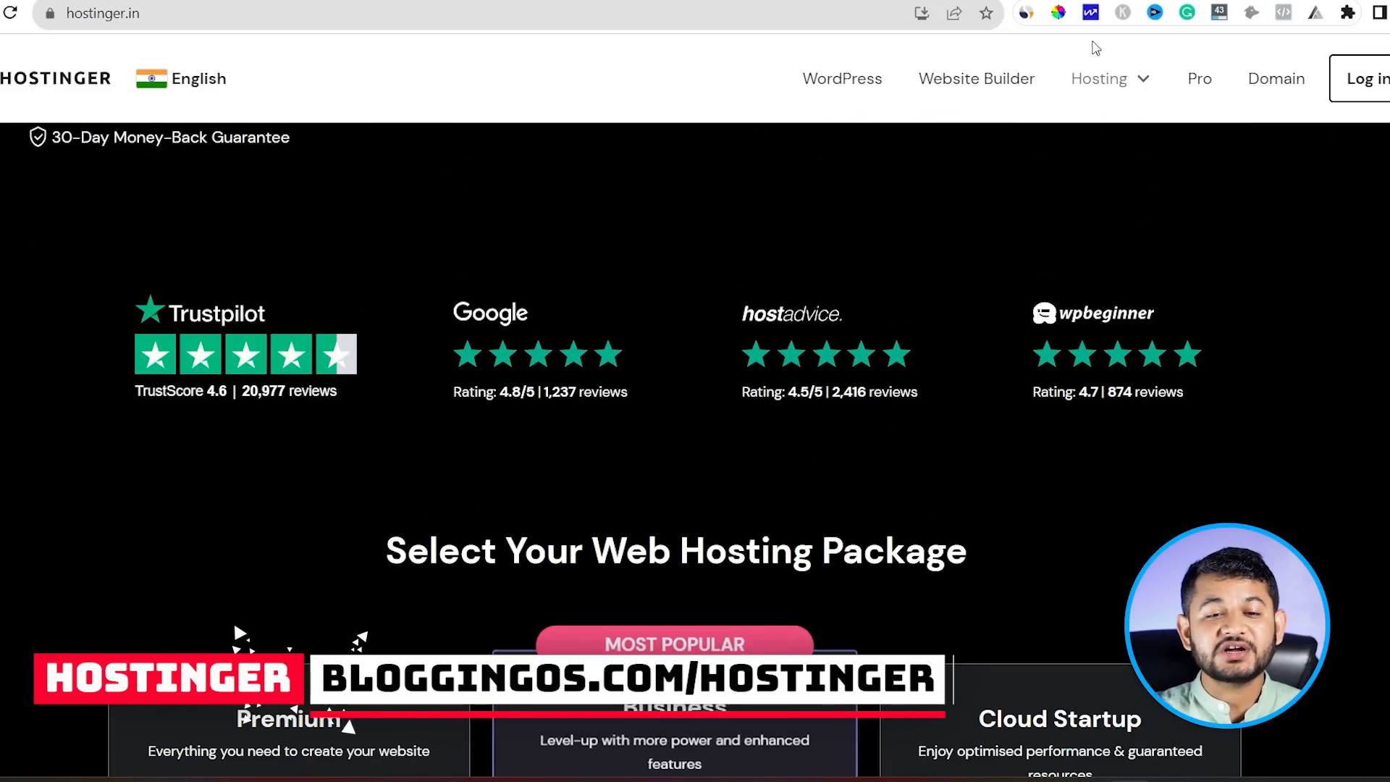
pyautogui.click(1136, 83)
pyautogui.click(1069, 169)
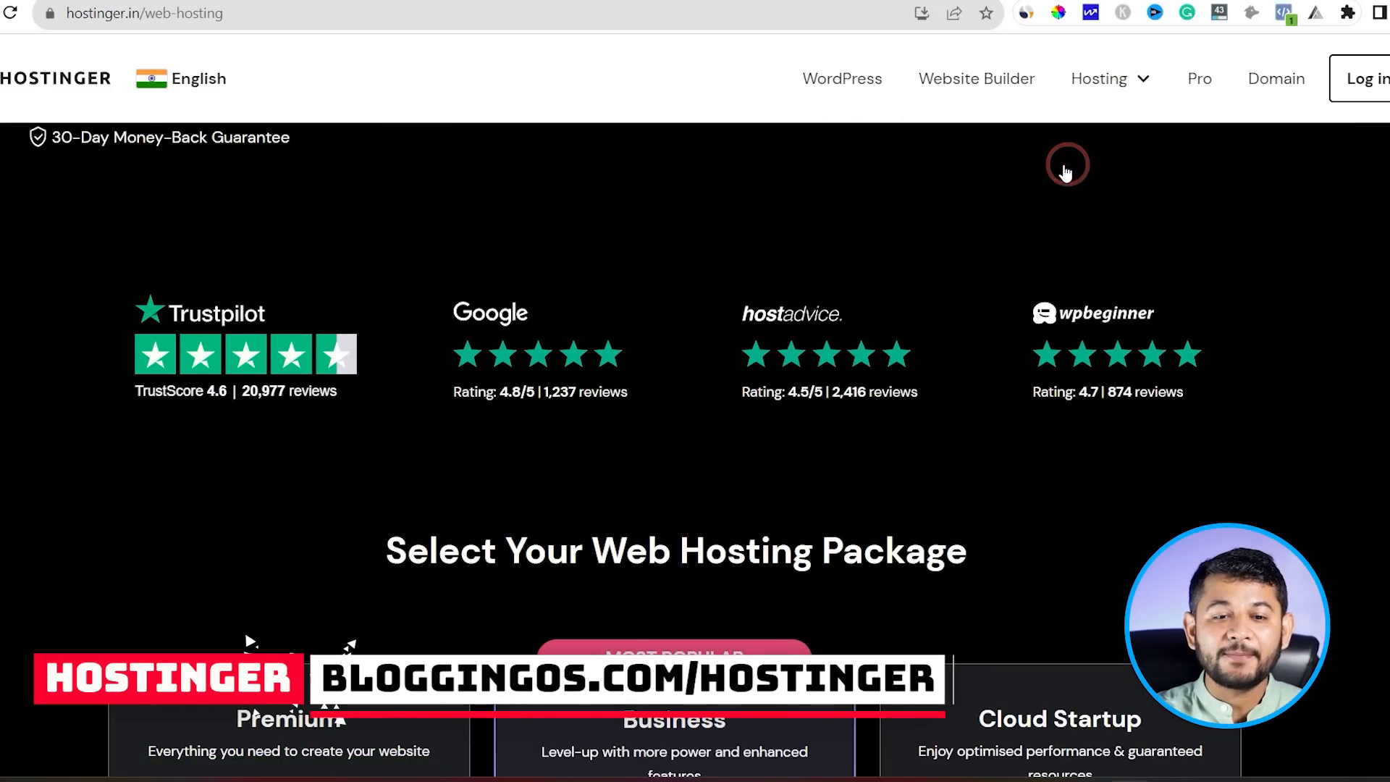
pyautogui.scroll(-7, 788, 448)
pyautogui.scroll(-3, 788, 447)
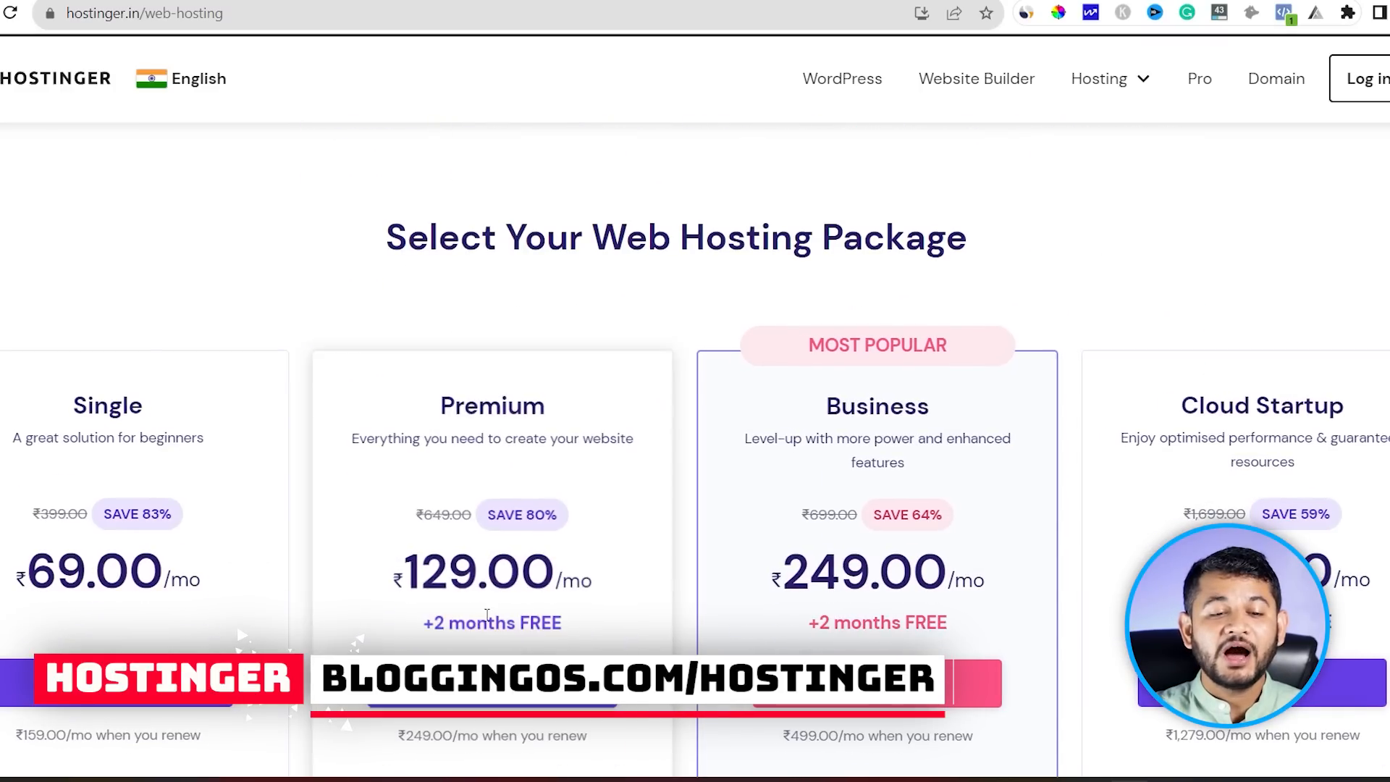
pyautogui.click(494, 652)
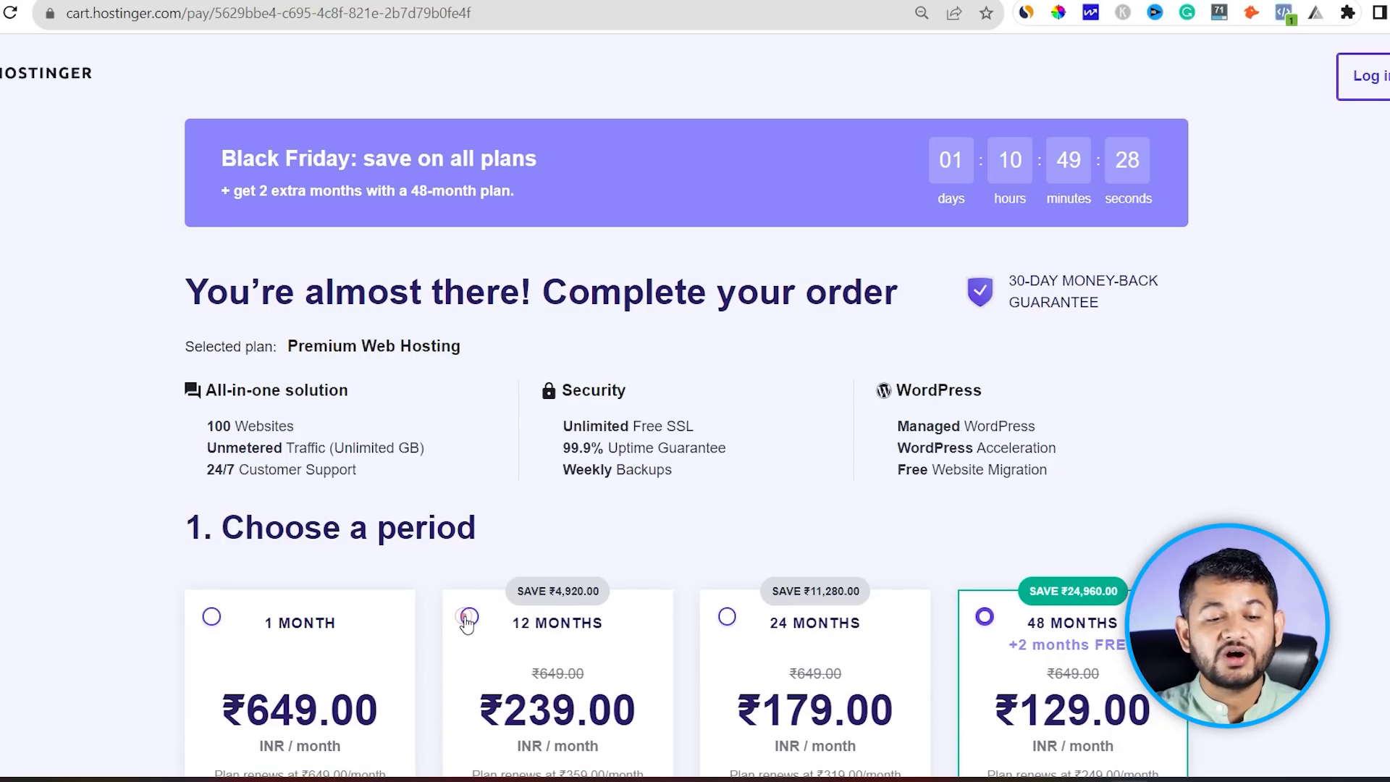
# Step: Set the billing period to 12 months and apply a discount coupon code
pyautogui.click(467, 617)
pyautogui.scroll(-8, 775, 615)
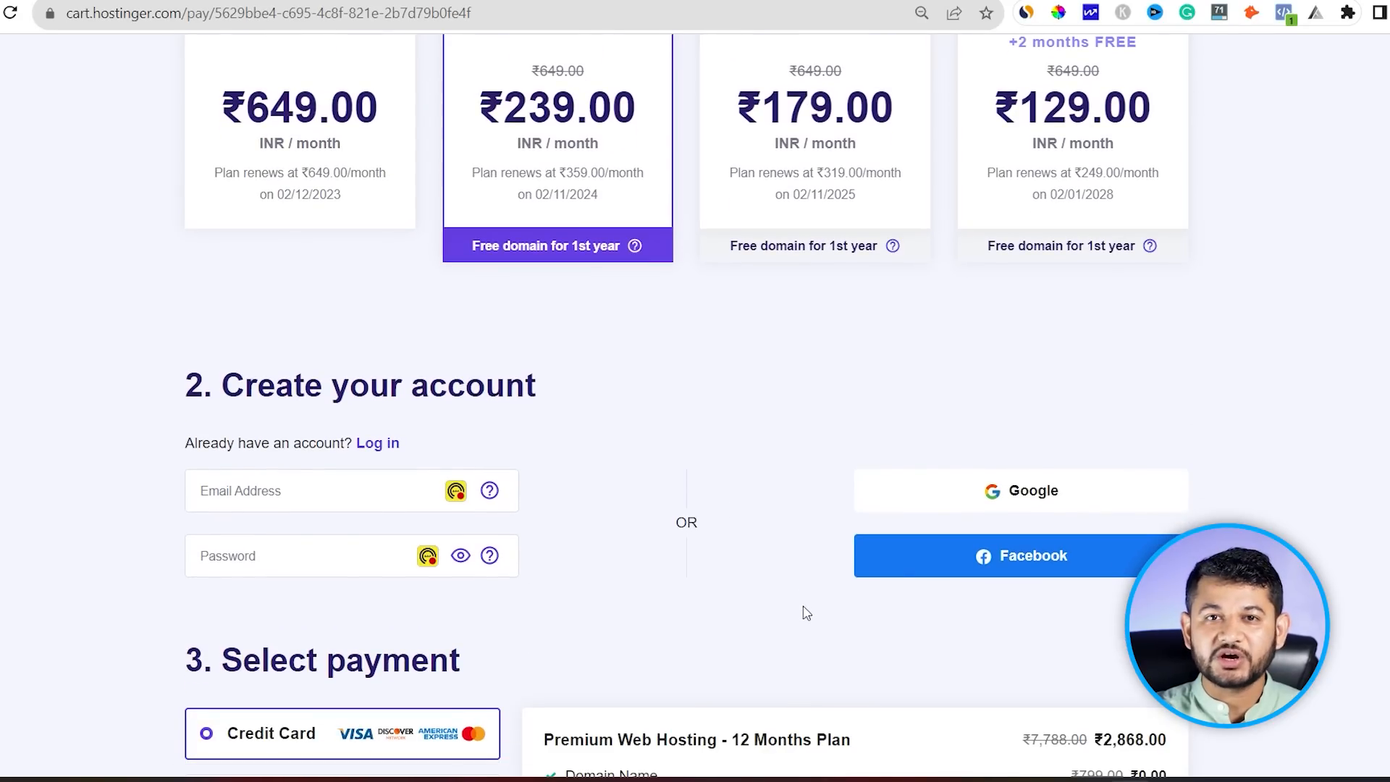
pyautogui.scroll(-8, 831, 542)
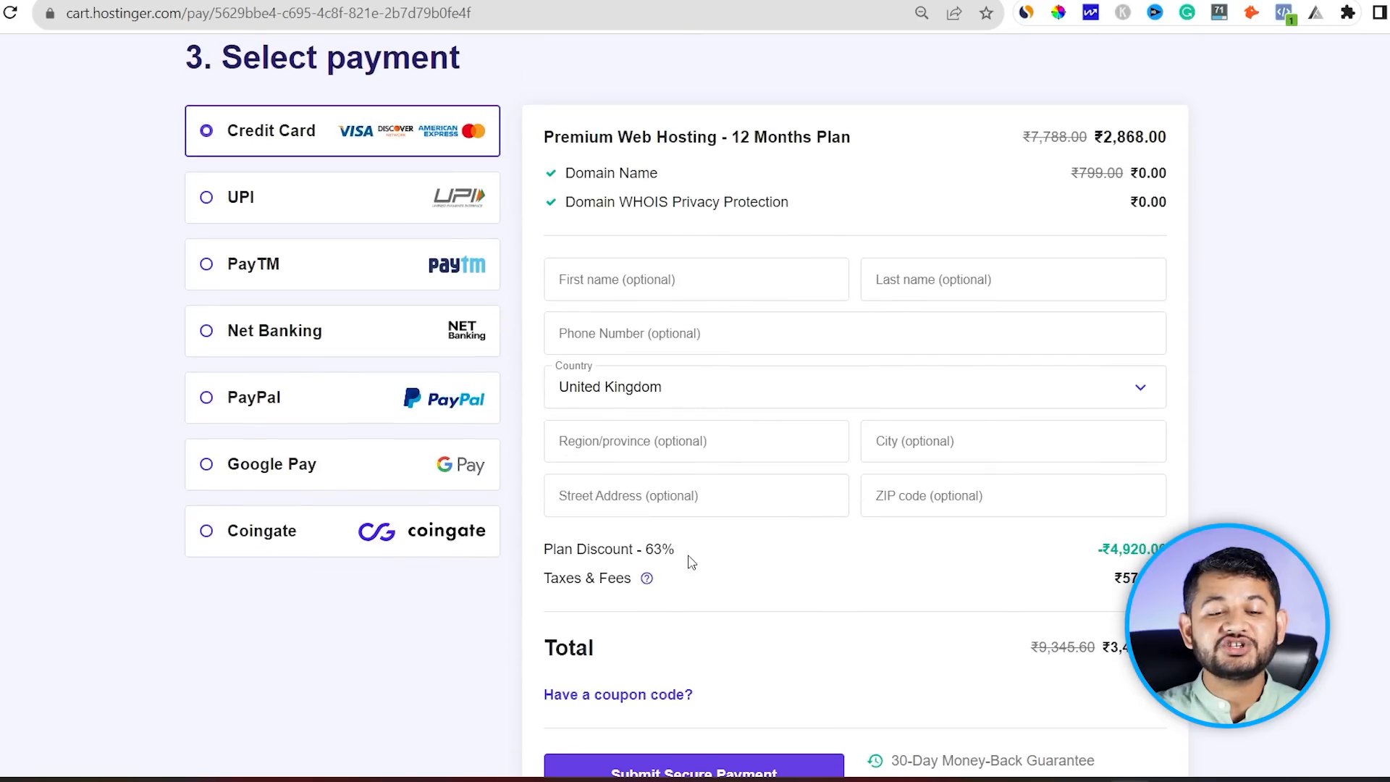
pyautogui.click(618, 697)
pyautogui.click(617, 747)
pyautogui.write('MRVYAS')
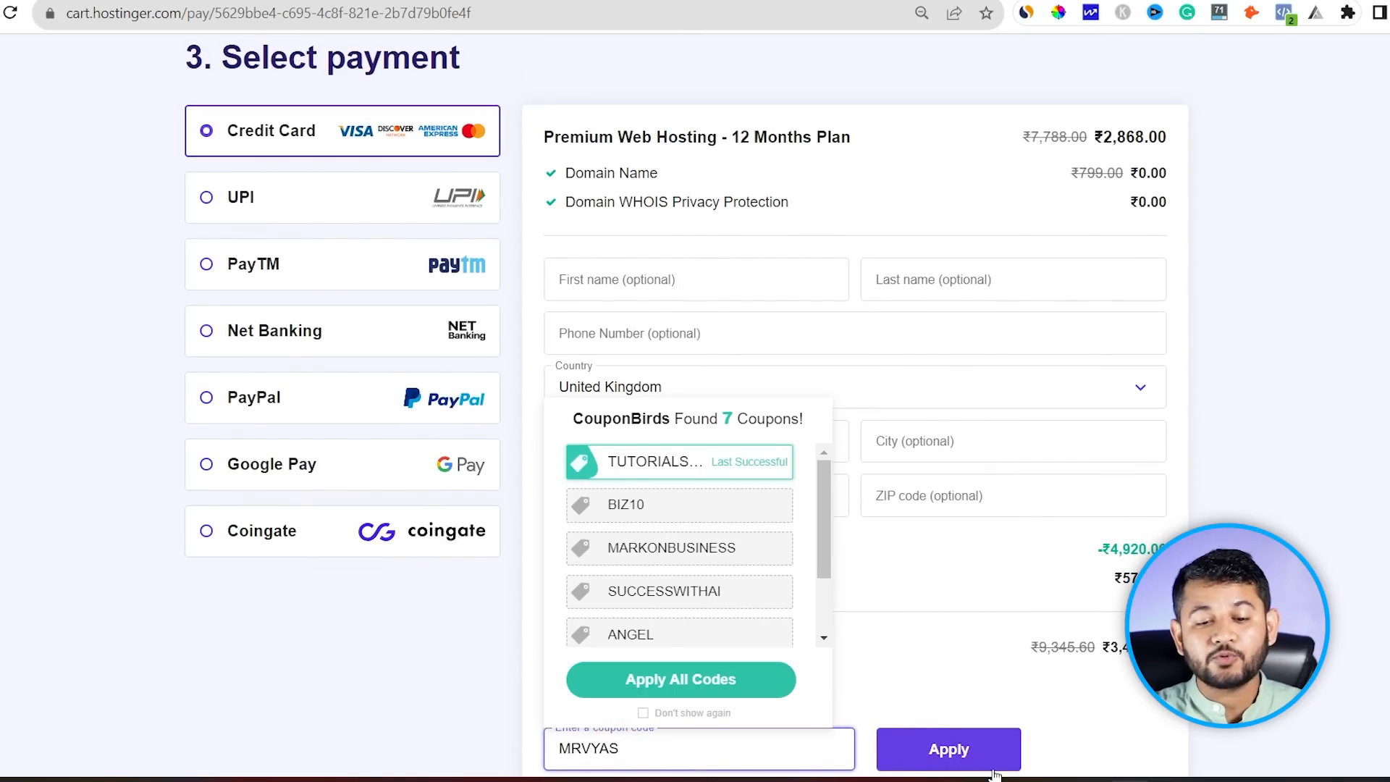
pyautogui.click(993, 749)
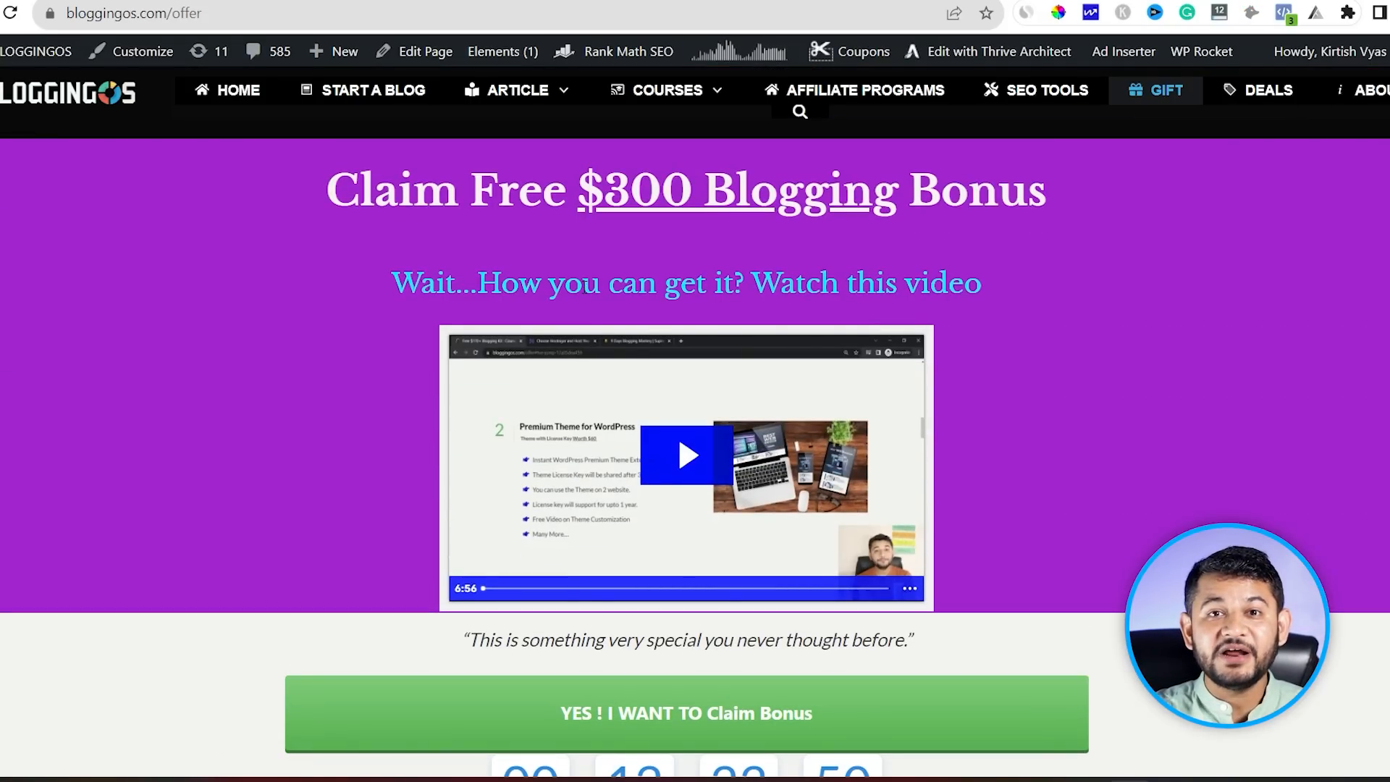
# Step: Claim the bonus on the Bloggingos offer page, open the Gift Kit form, and select the order number field
pyautogui.scroll(-15, 583, 297)
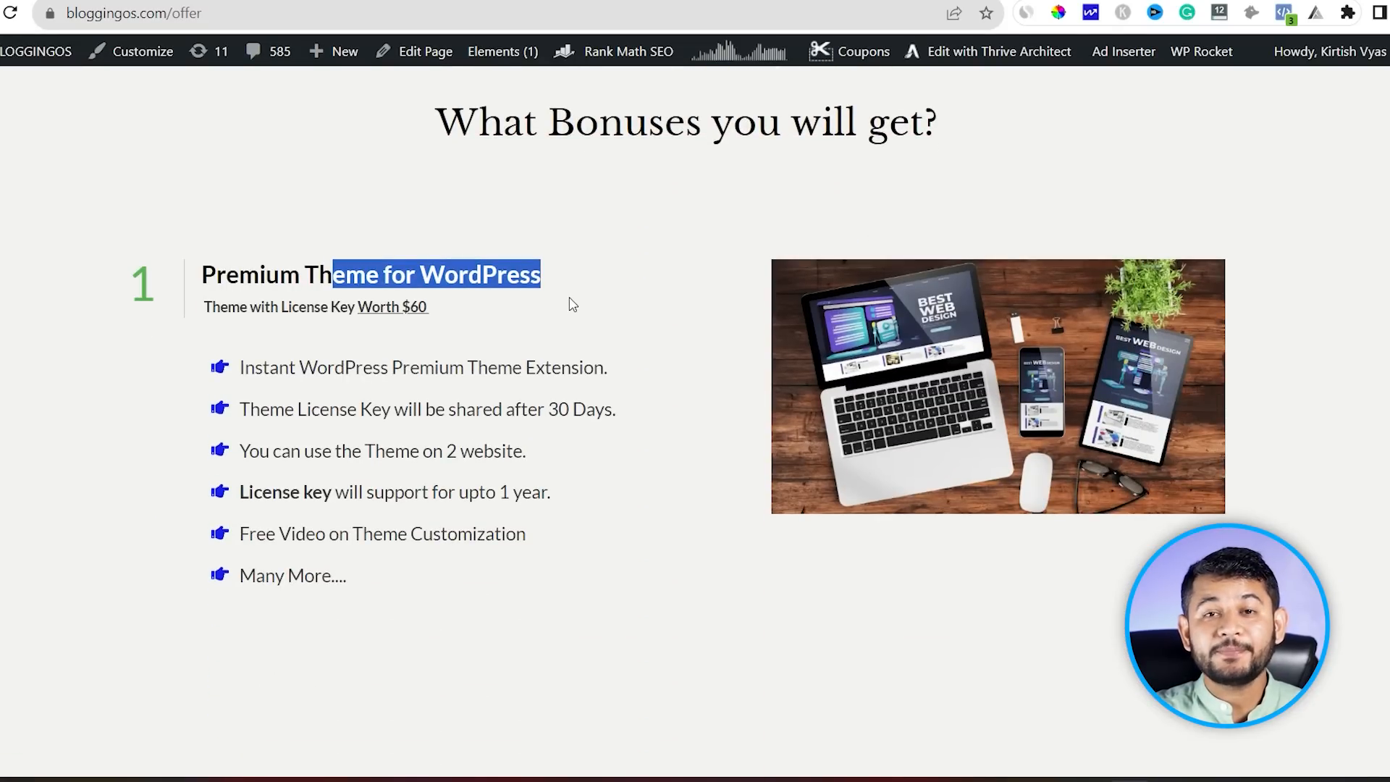
pyautogui.scroll(8, 598, 236)
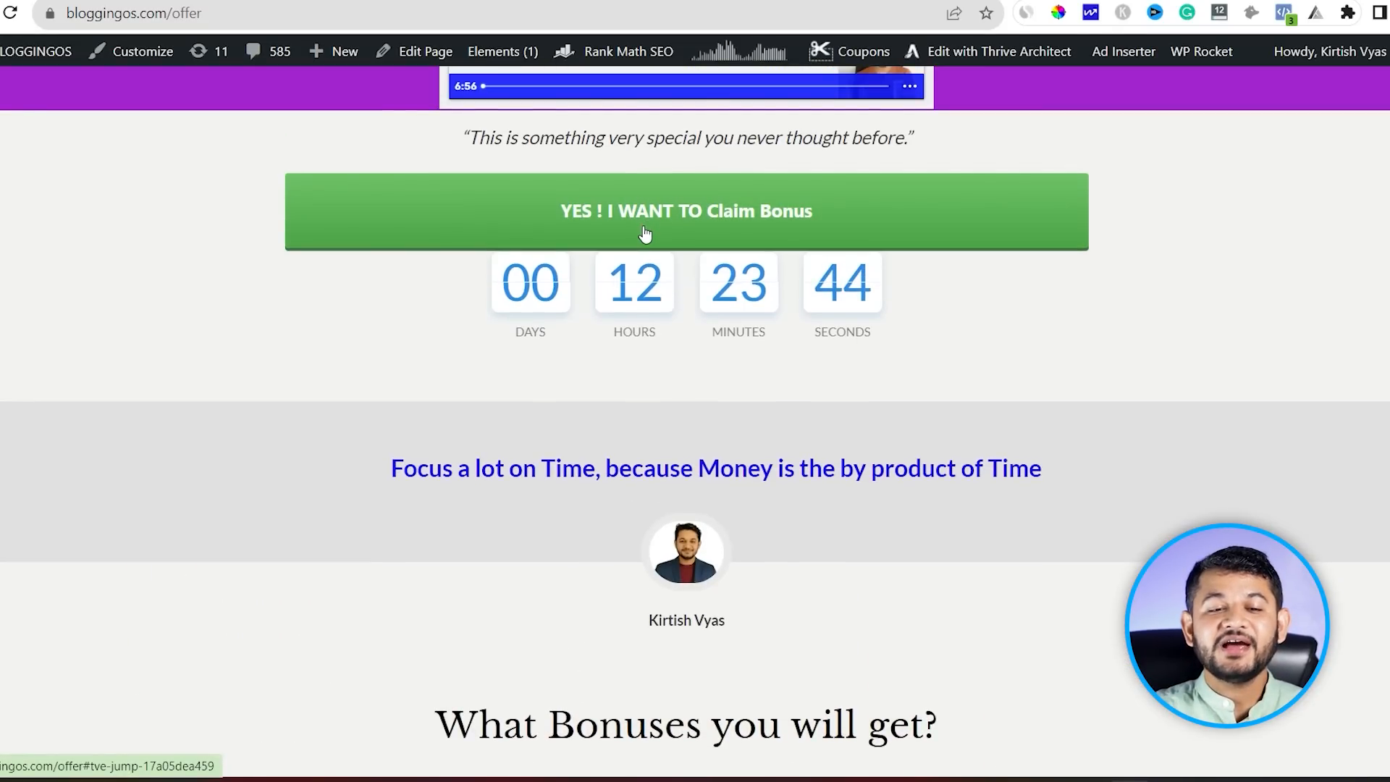
pyautogui.click(642, 229)
pyautogui.click(300, 624)
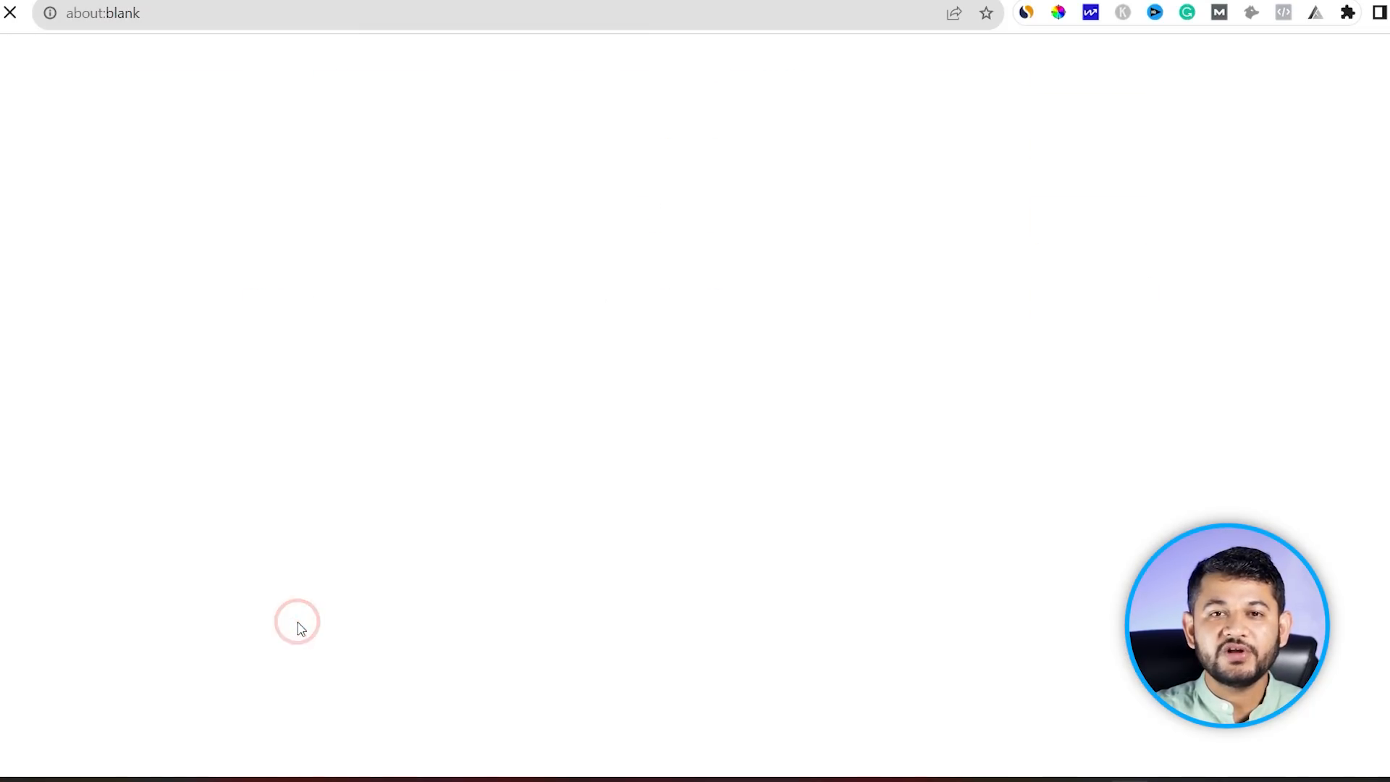
pyautogui.scroll(-8, 562, 521)
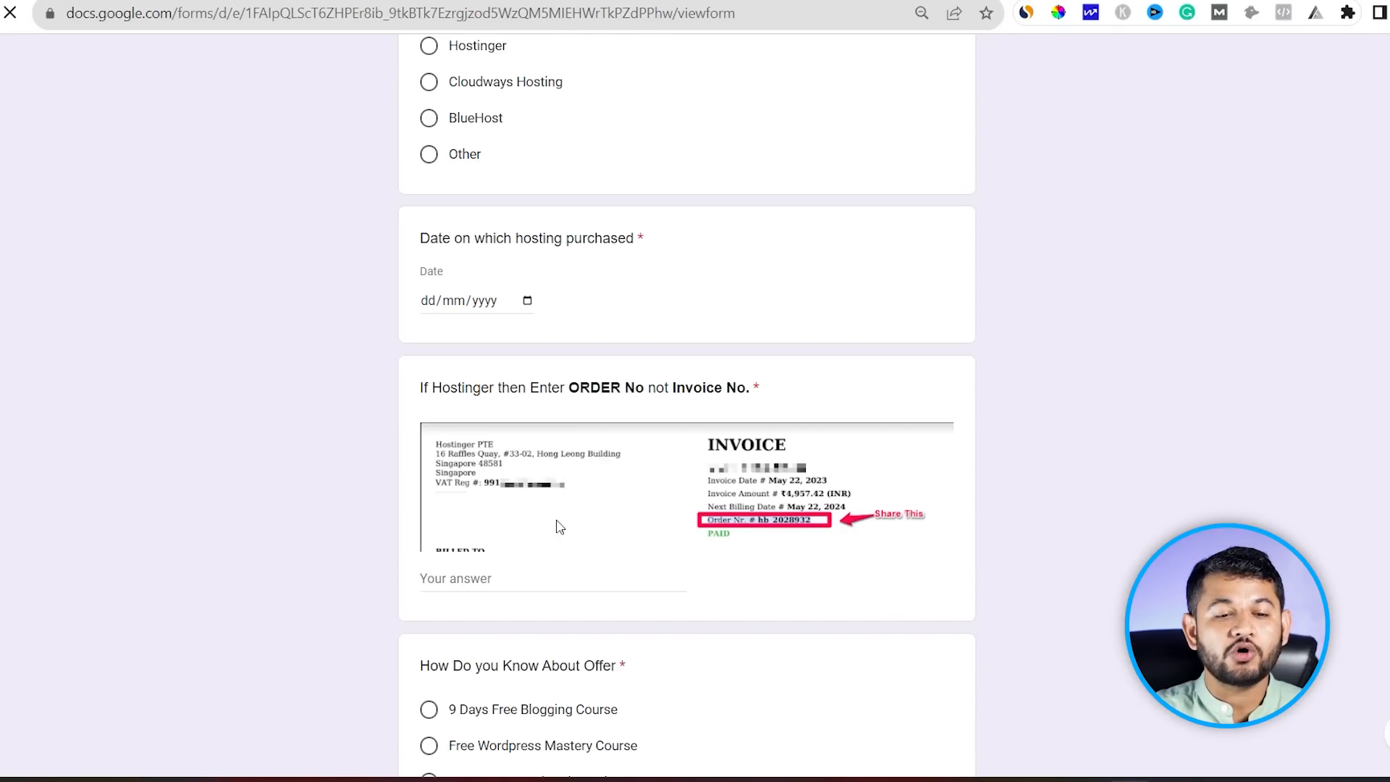
pyautogui.click(477, 590)
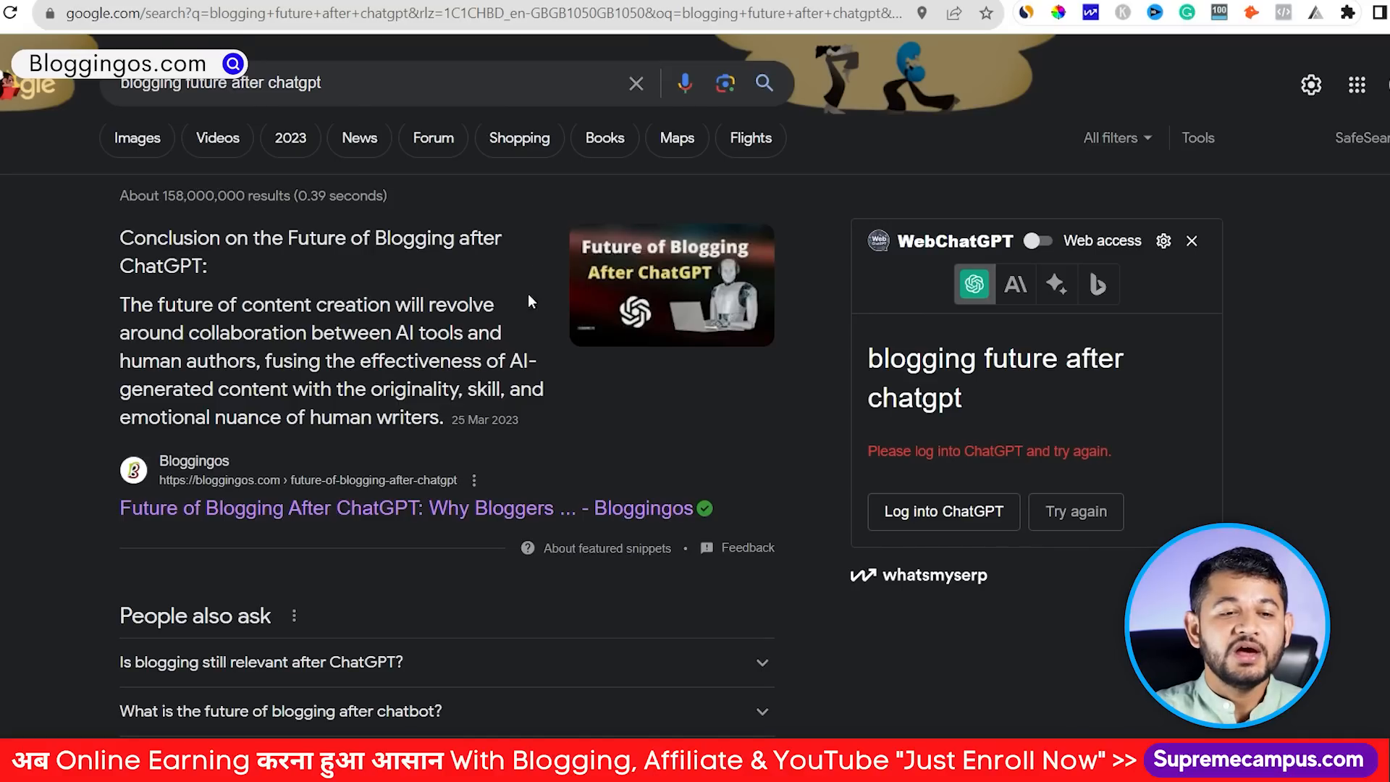
# Step: Show the 'blogging future after chatgpt' results with the Bloggingos featured snippet on top
pyautogui.tripleClick(372, 88)
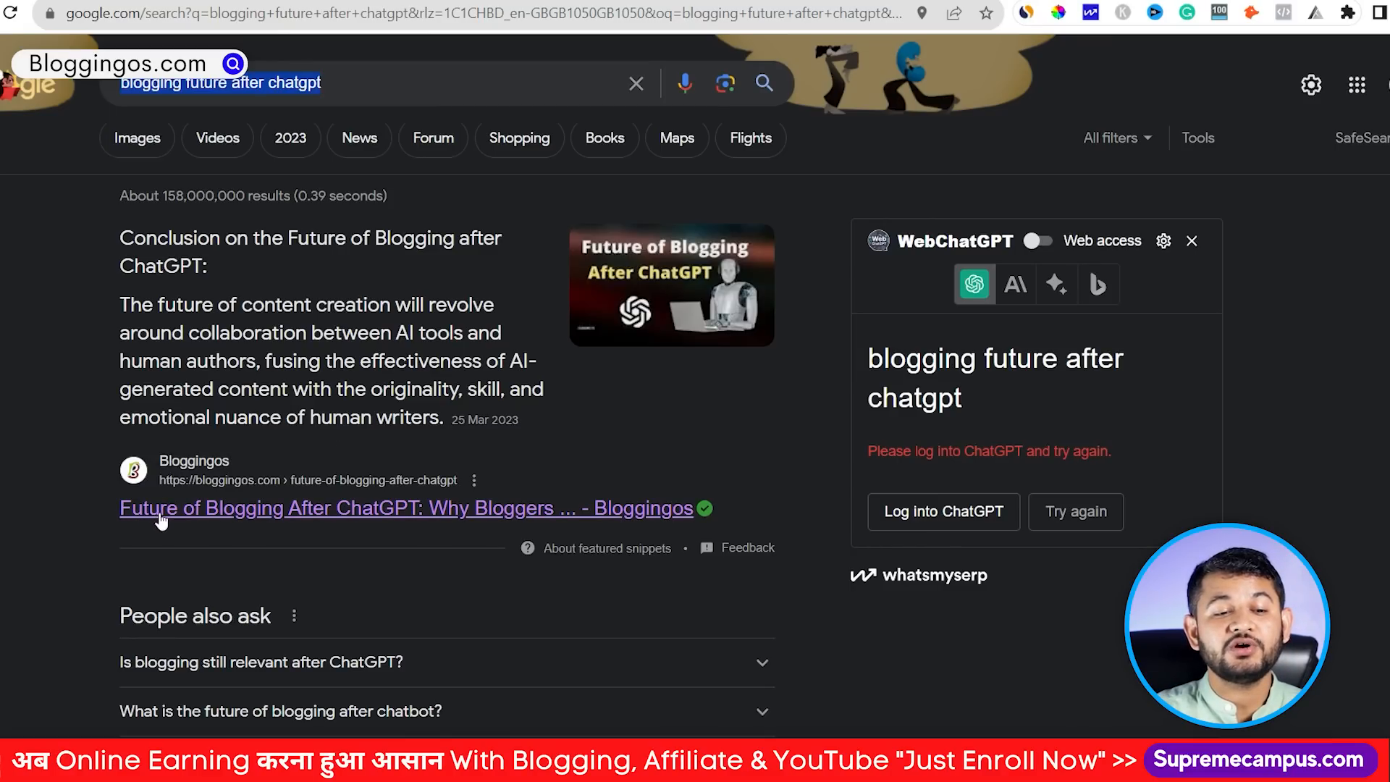
pyautogui.click(350, 74)
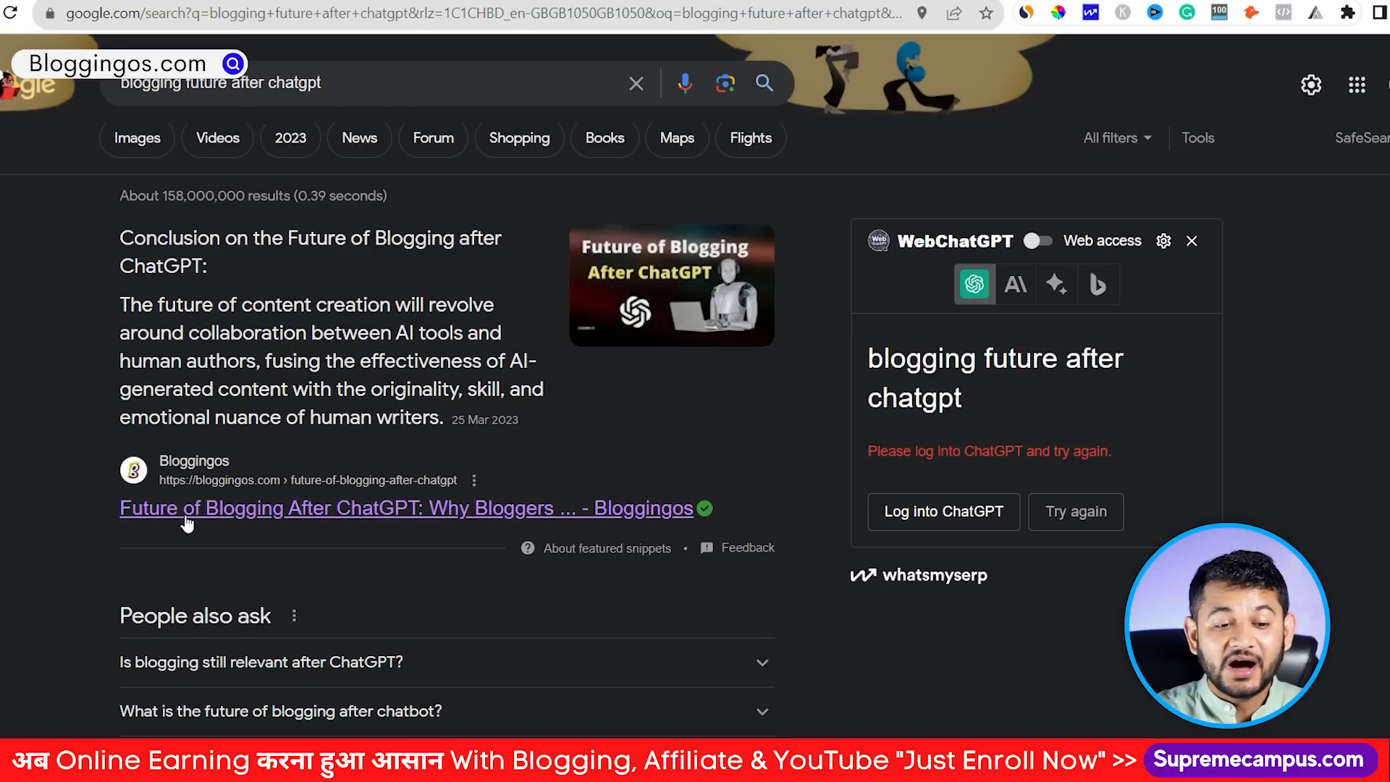
pyautogui.click(155, 1)
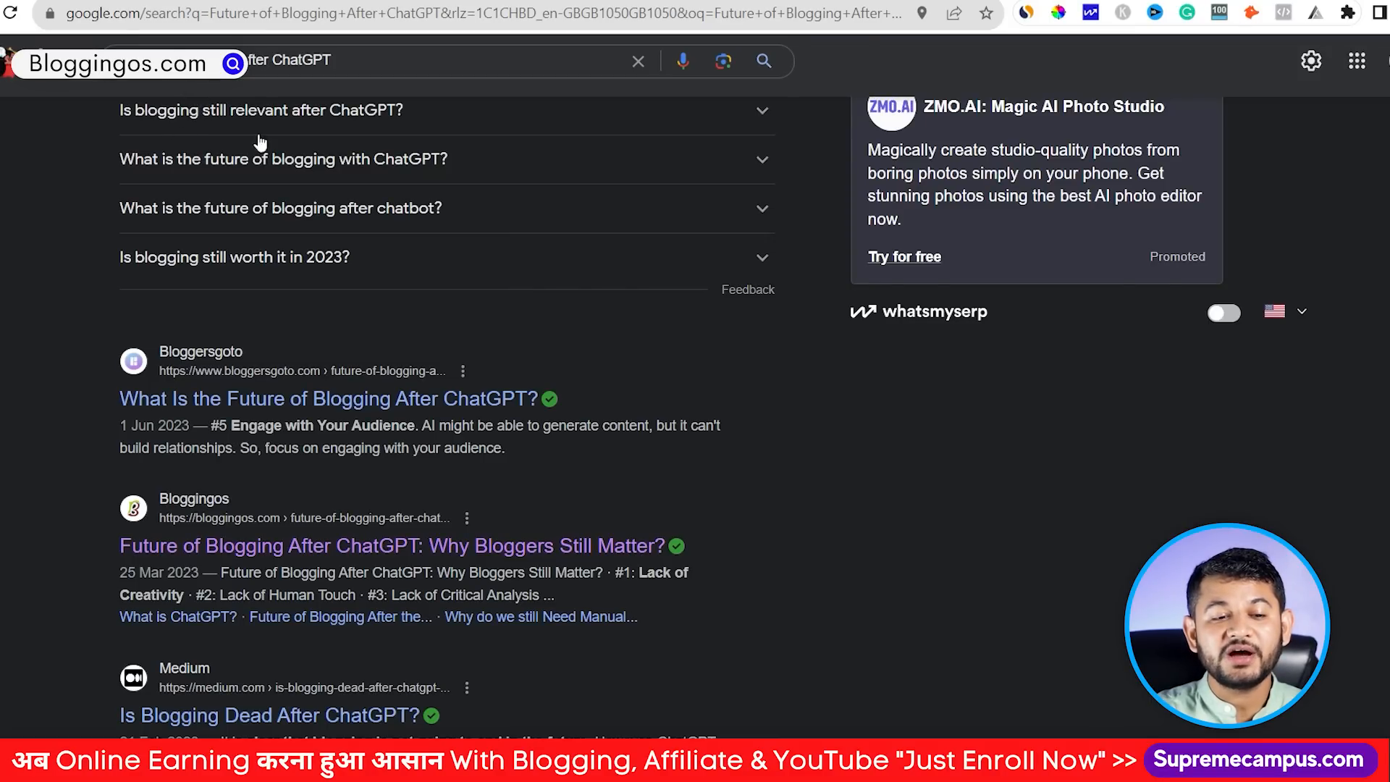
pyautogui.scroll(7, 201, 432)
pyautogui.scroll(-3, 219, 233)
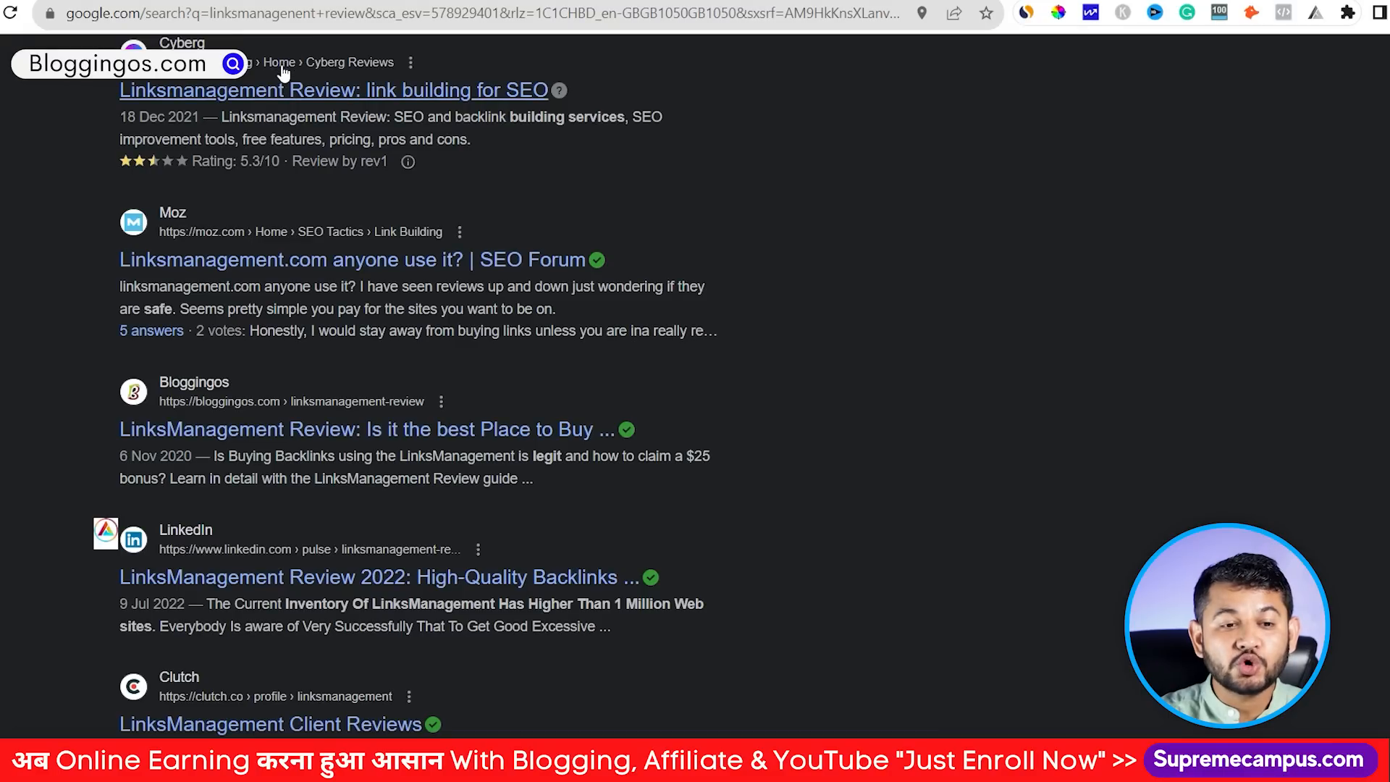
# Step: Change the query to 'links management review', run it, and scroll the results
pyautogui.scroll(10, 252, 92)
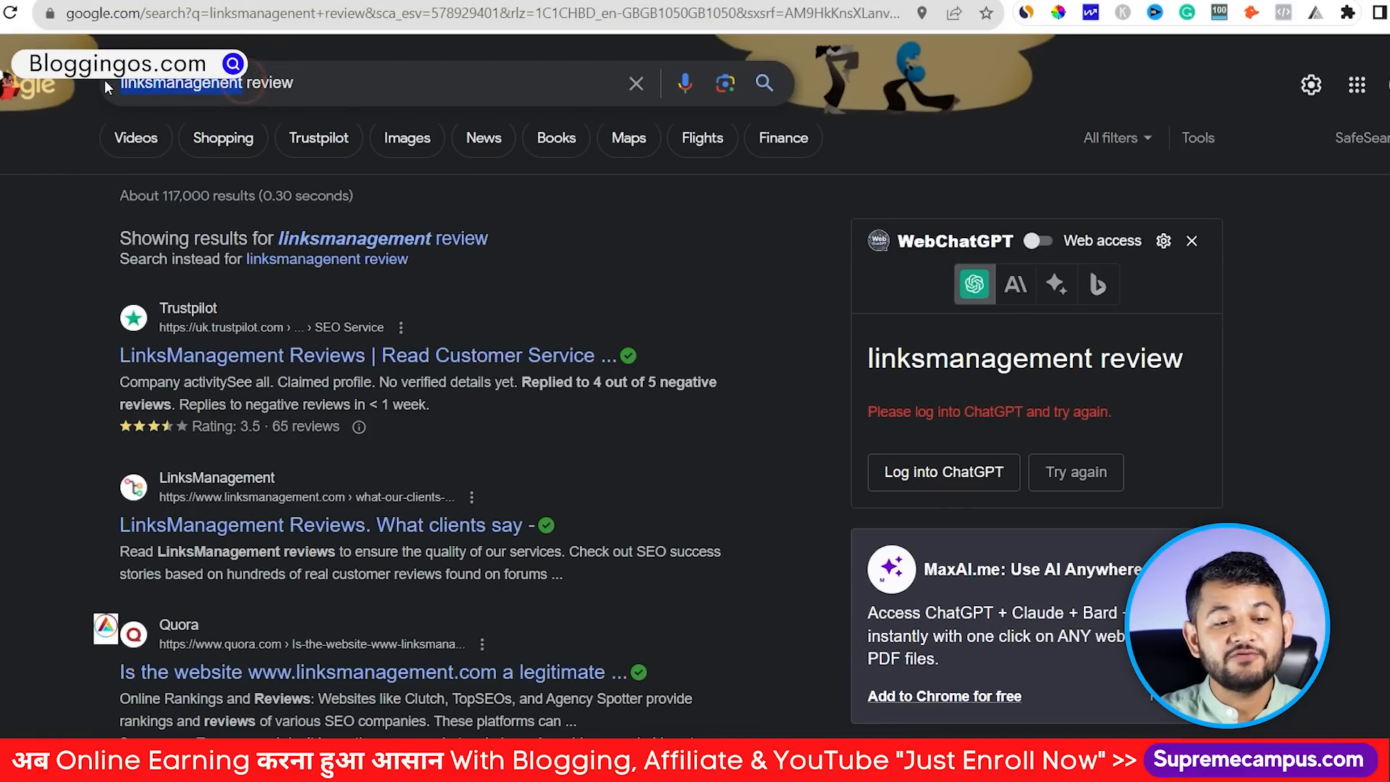
pyautogui.scroll(-4, 434, 398)
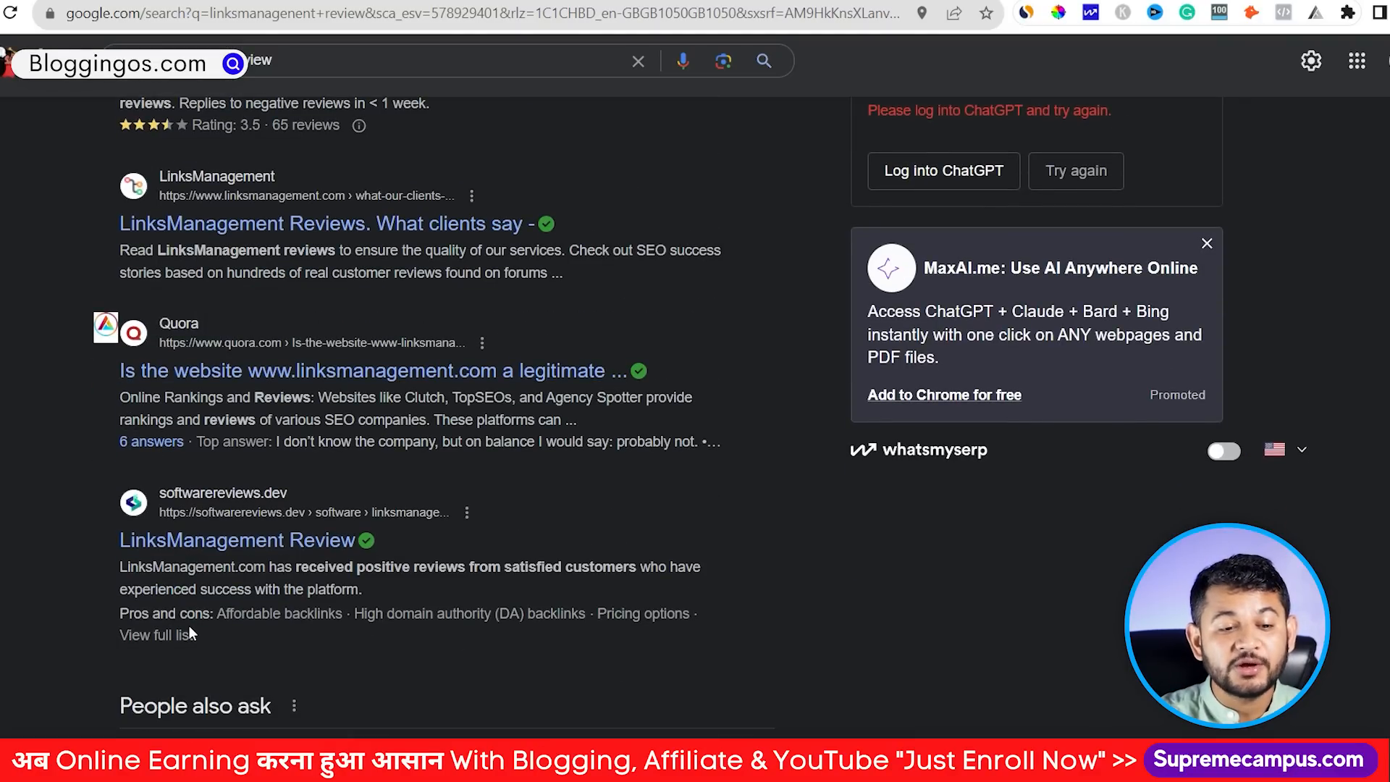
pyautogui.scroll(-8, 186, 607)
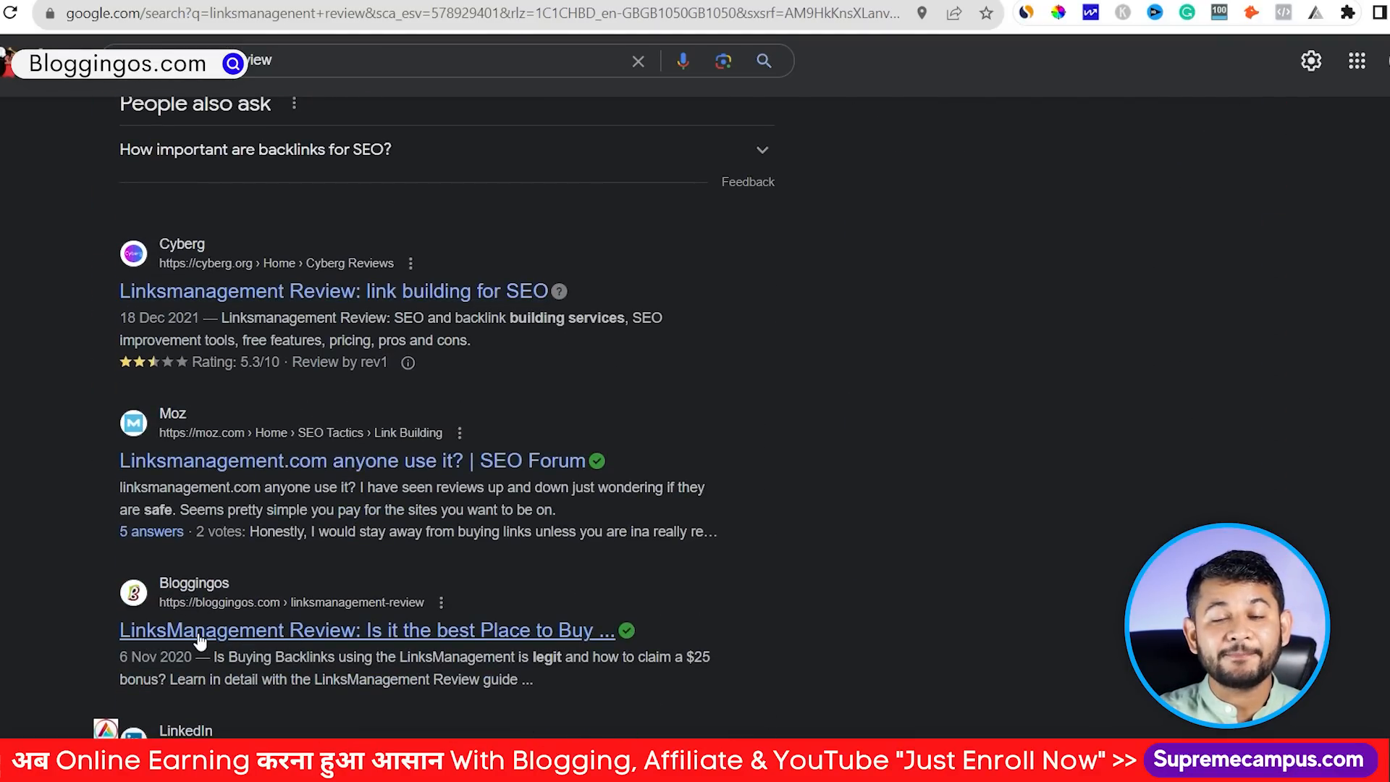
pyautogui.scroll(10, 199, 640)
pyautogui.doubleClick(162, 83)
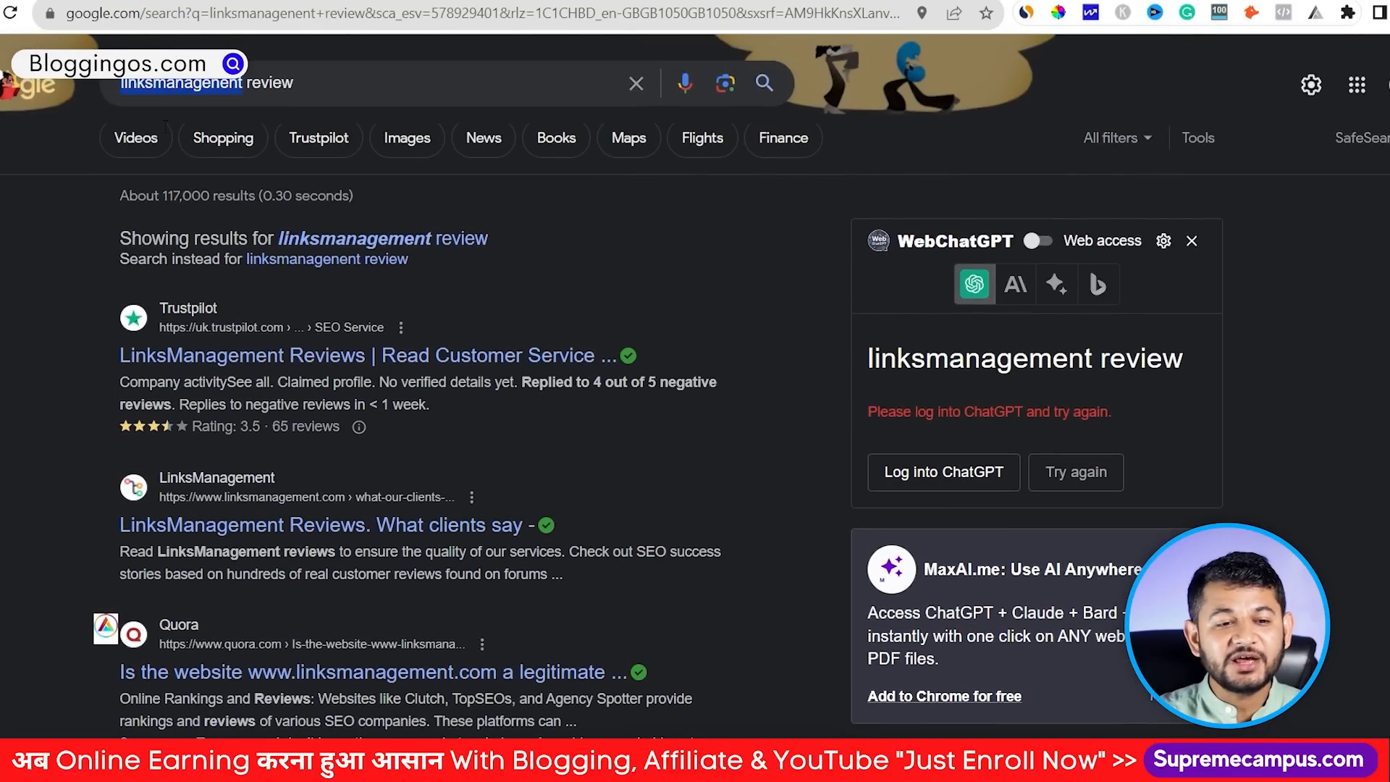
pyautogui.click(157, 83)
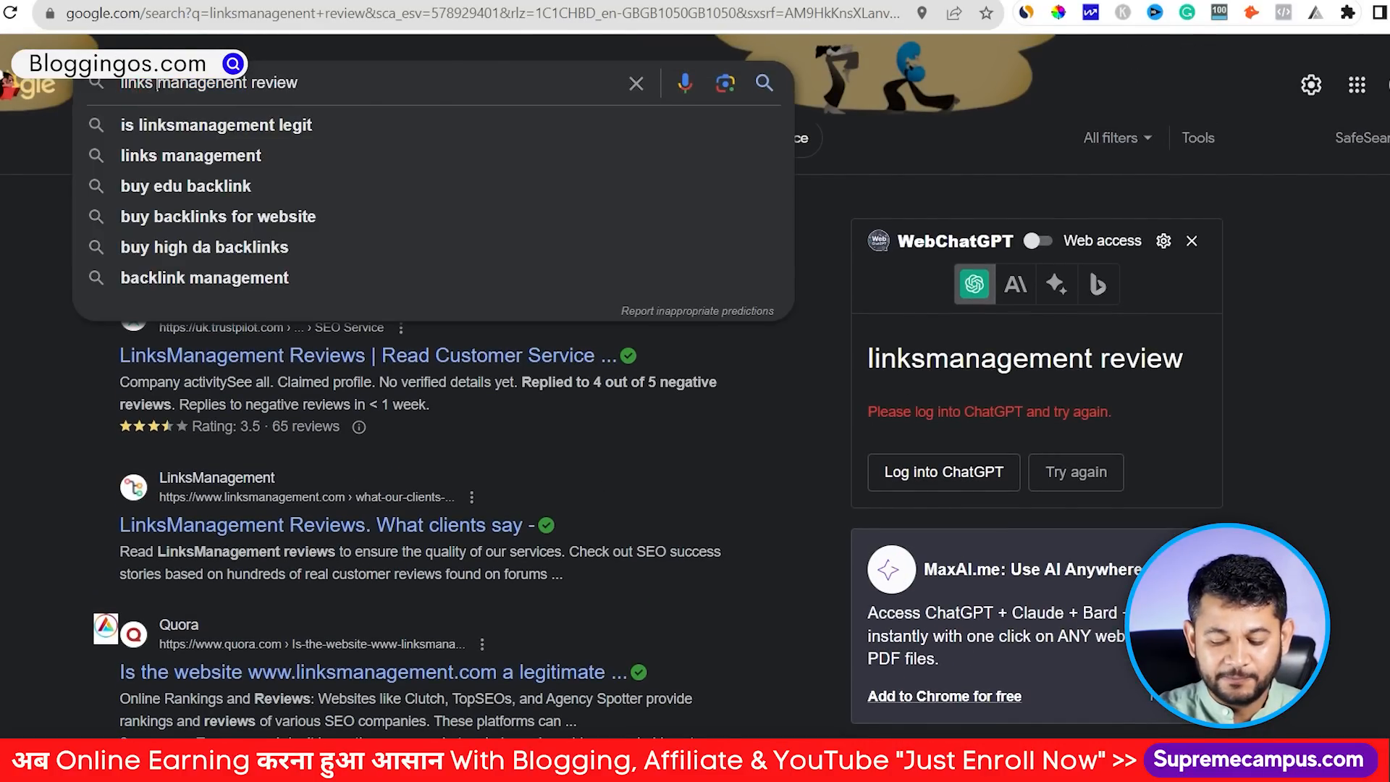
pyautogui.press('Return')
pyautogui.scroll(-8, 118, 488)
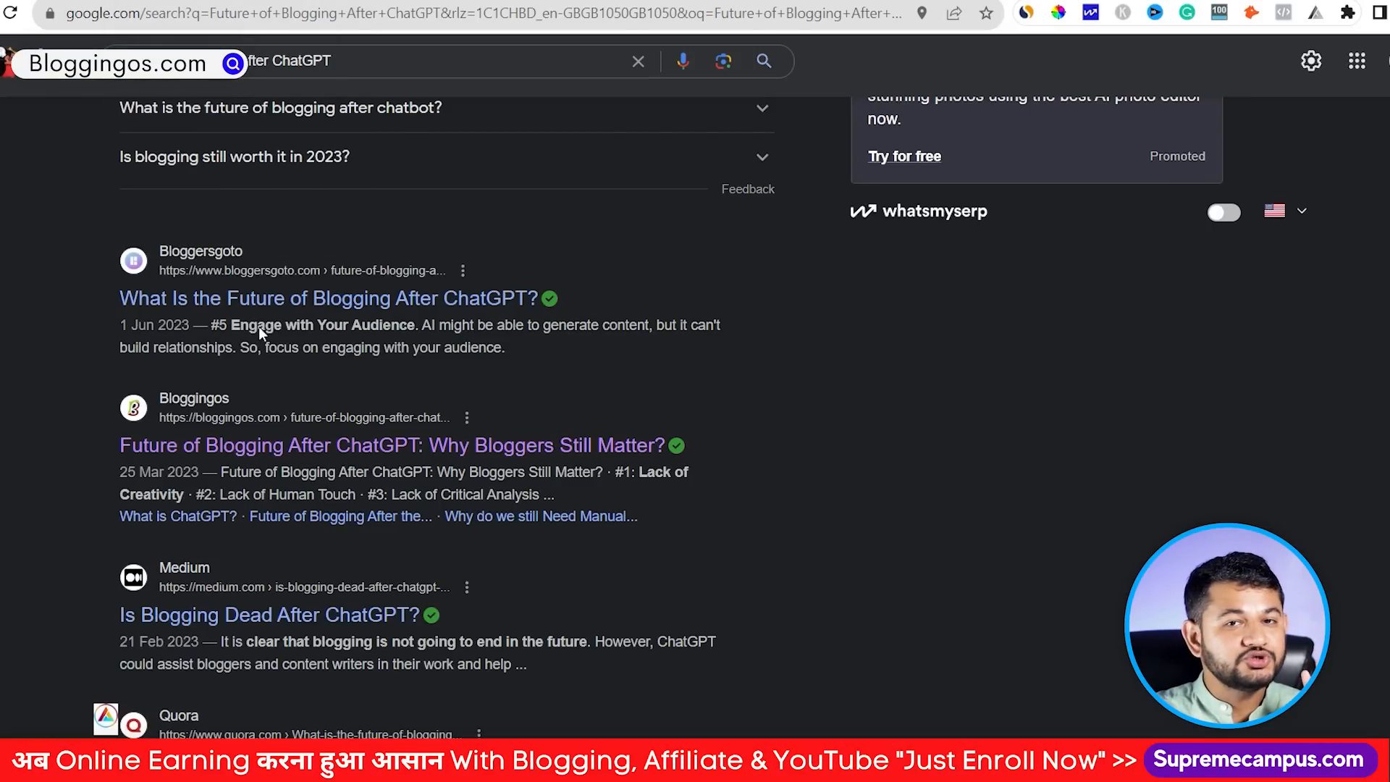
# Step: Scroll the Future of Blogging After ChatGPT results past the featured snippet and People also ask
pyautogui.scroll(8, 264, 340)
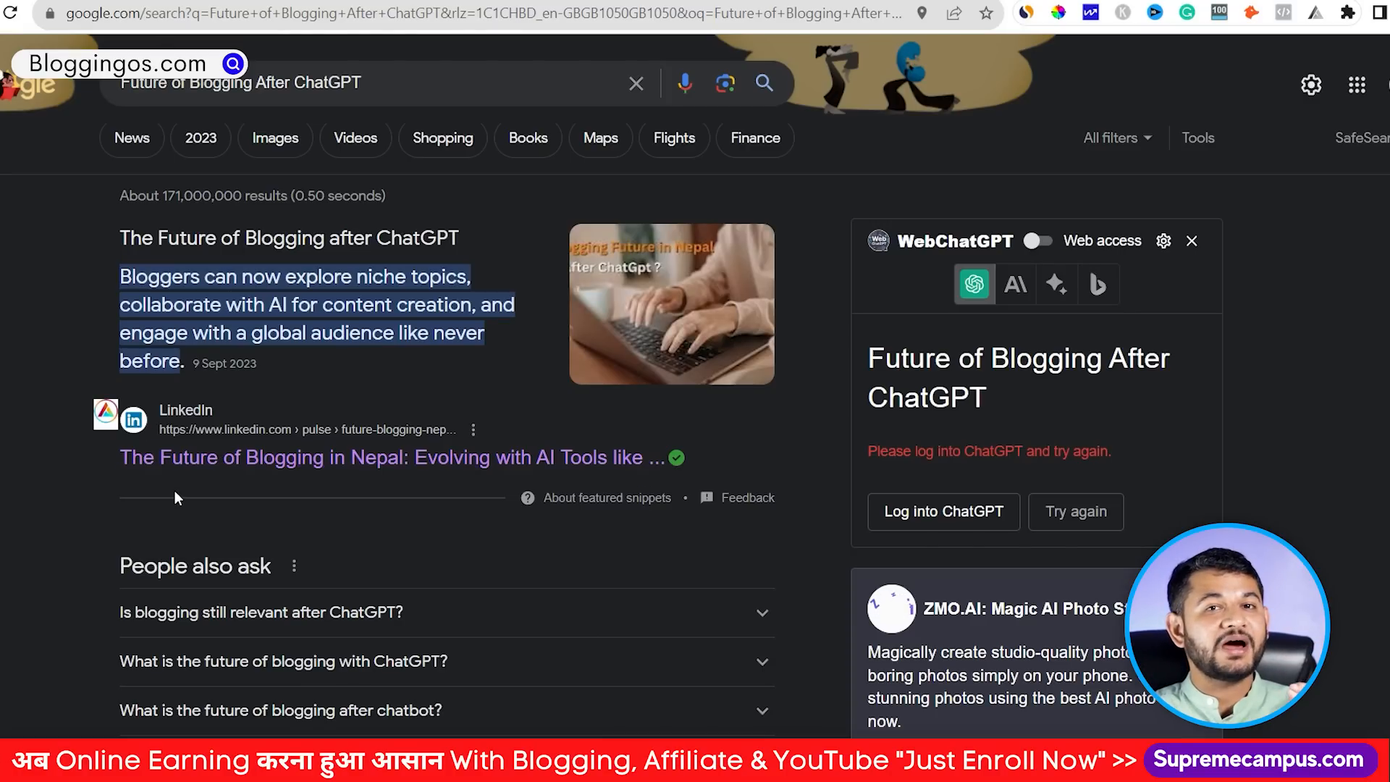
pyautogui.scroll(-5, 164, 535)
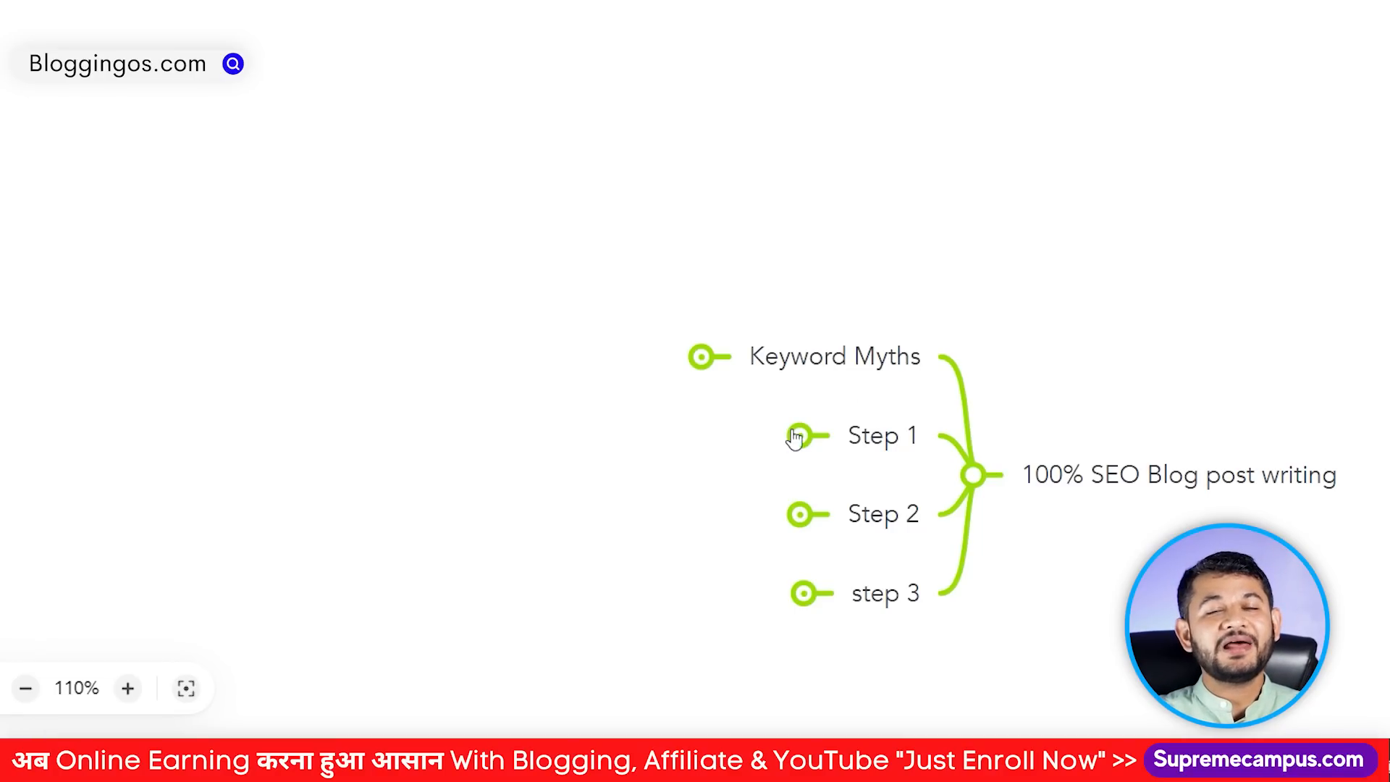
# Step: Expand Step 1 to Keyword optimization and its child 'Make subheading and use exact keyword'
pyautogui.click(800, 437)
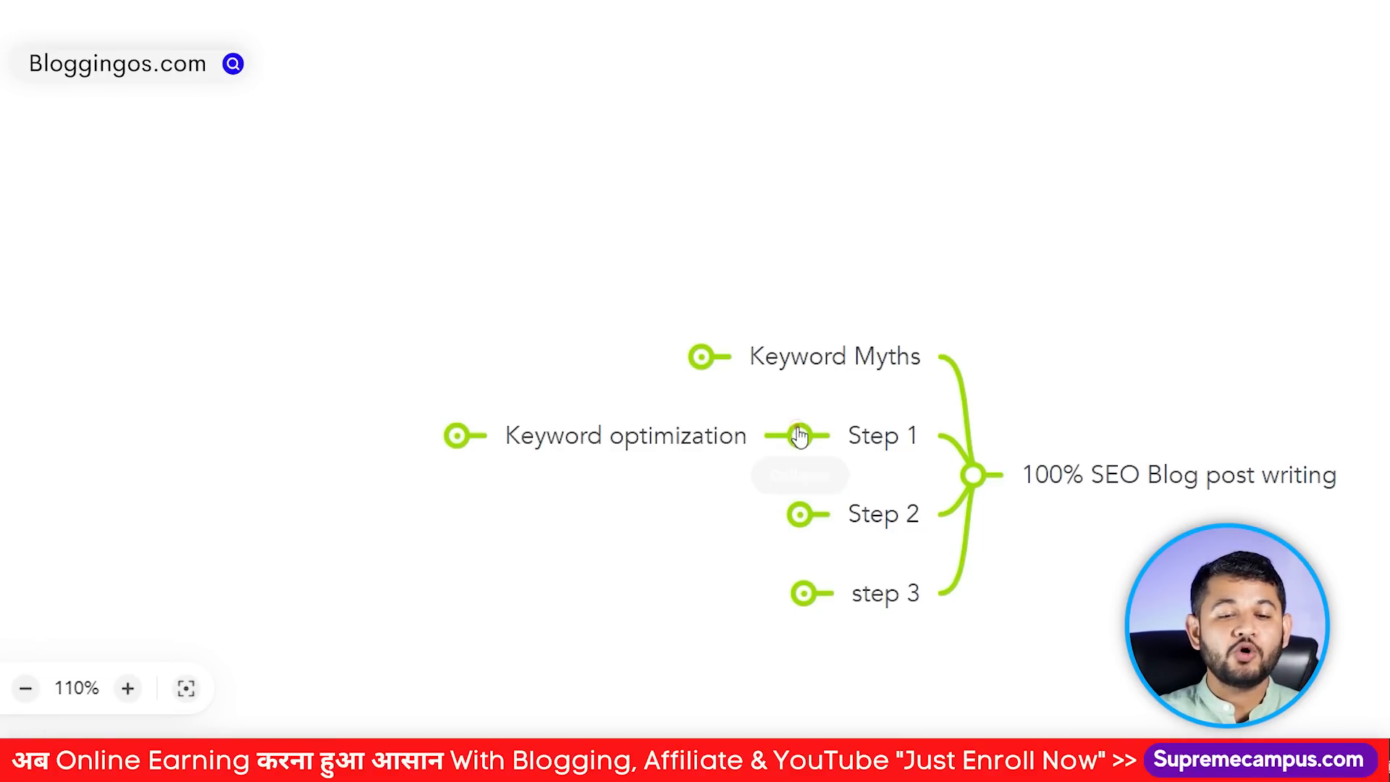
pyautogui.click(662, 433)
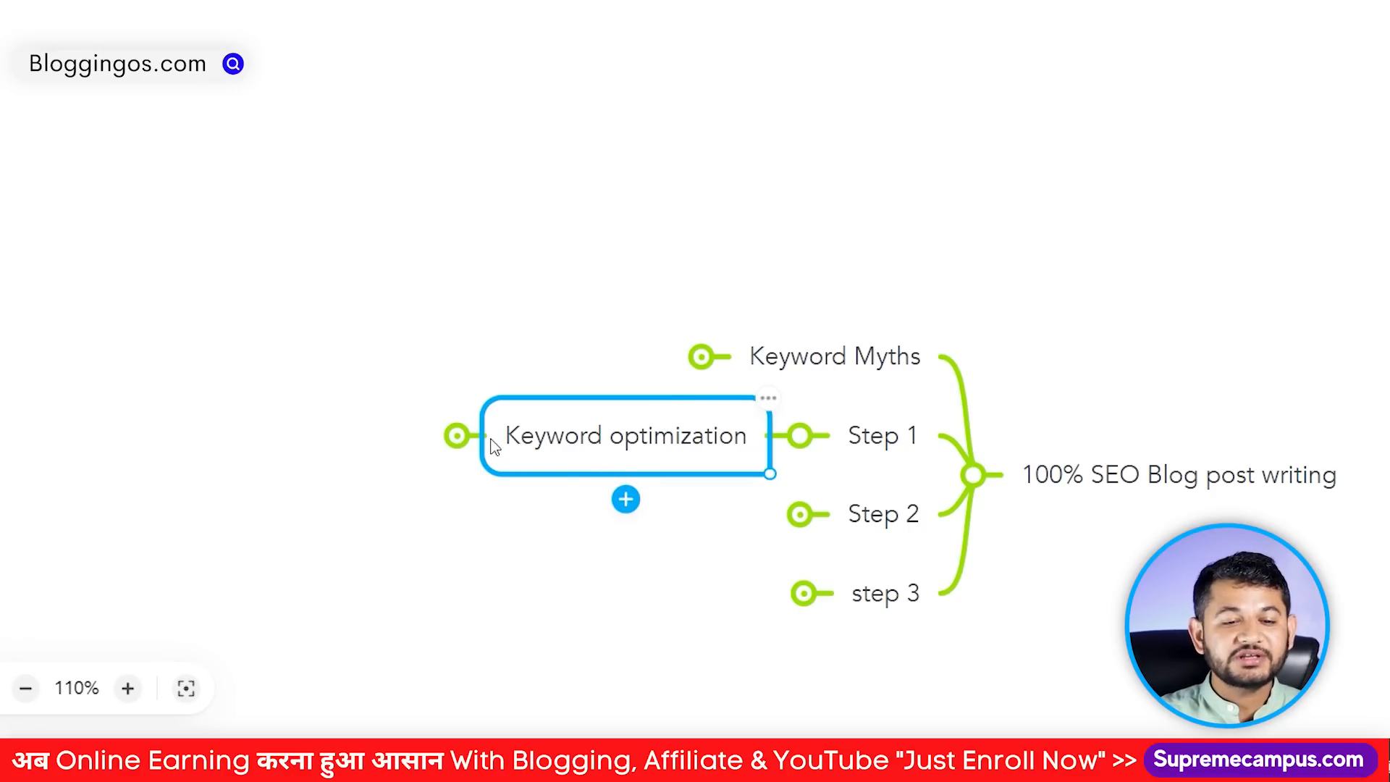
pyautogui.click(456, 435)
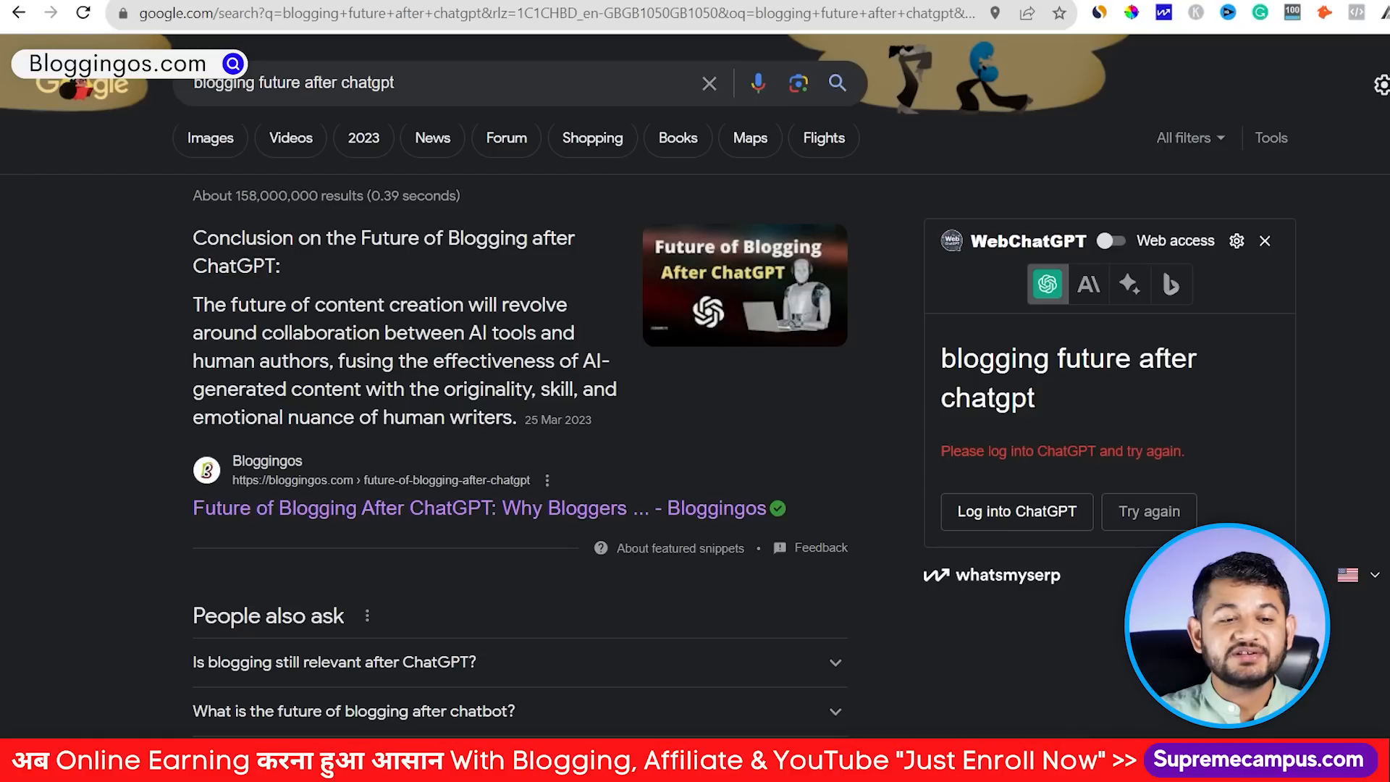
# Step: Open the Bloggingos 'Future of Blogging After ChatGPT' article from the featured snippet
pyautogui.click(352, 520)
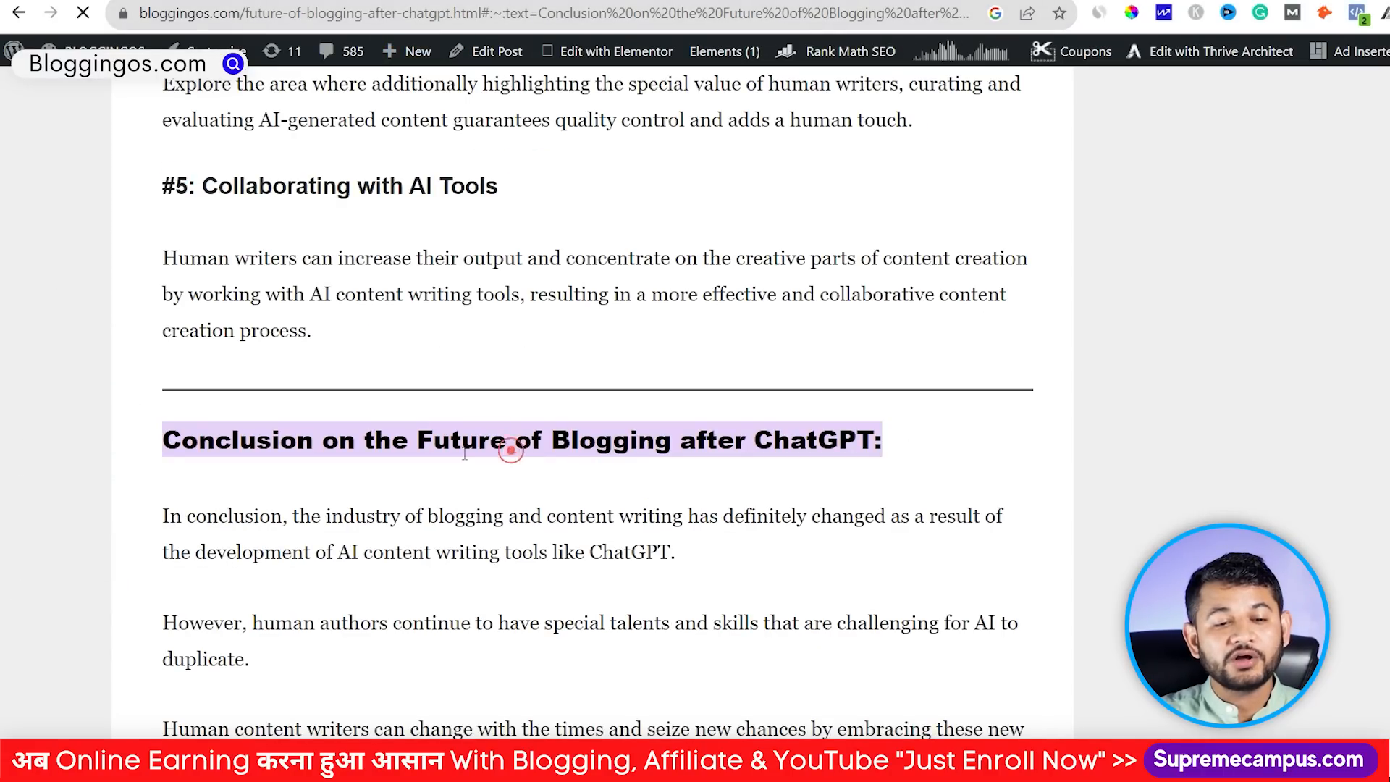
# Step: Copy the conclusion heading 'Future of Blogging after ChatGPT' and search the page for it
pyautogui.moveTo(417, 438); pyautogui.dragTo(874, 442)
pyautogui.hotkey('ctrl', 'c')
pyautogui.click(1036, 345)
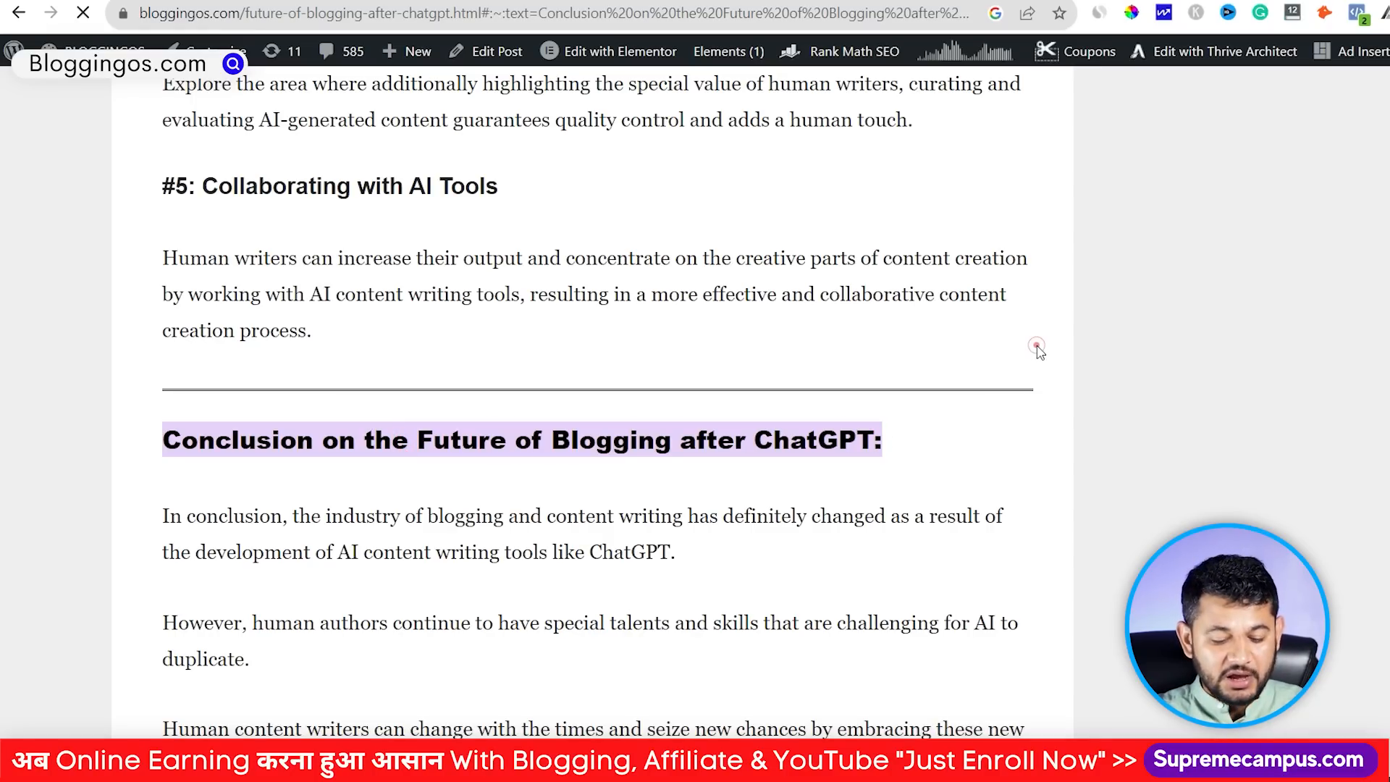
pyautogui.hotkey('ctrl', 'f')
pyautogui.hotkey('ctrl', 'v')
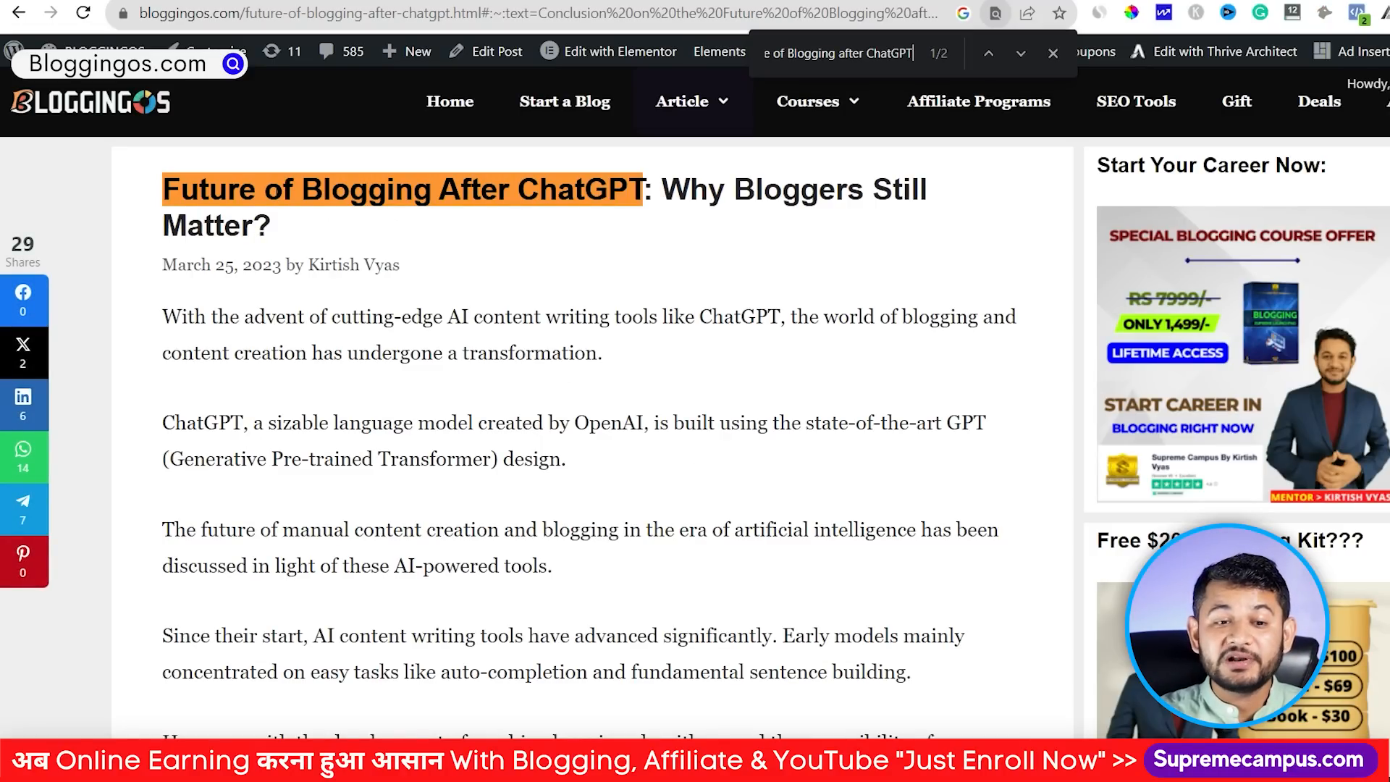
# Step: Trim the page search to 'Future of Blogging' and step through its 4 matches
pyautogui.scroll(-3, 276, 189)
pyautogui.scroll(3, 276, 188)
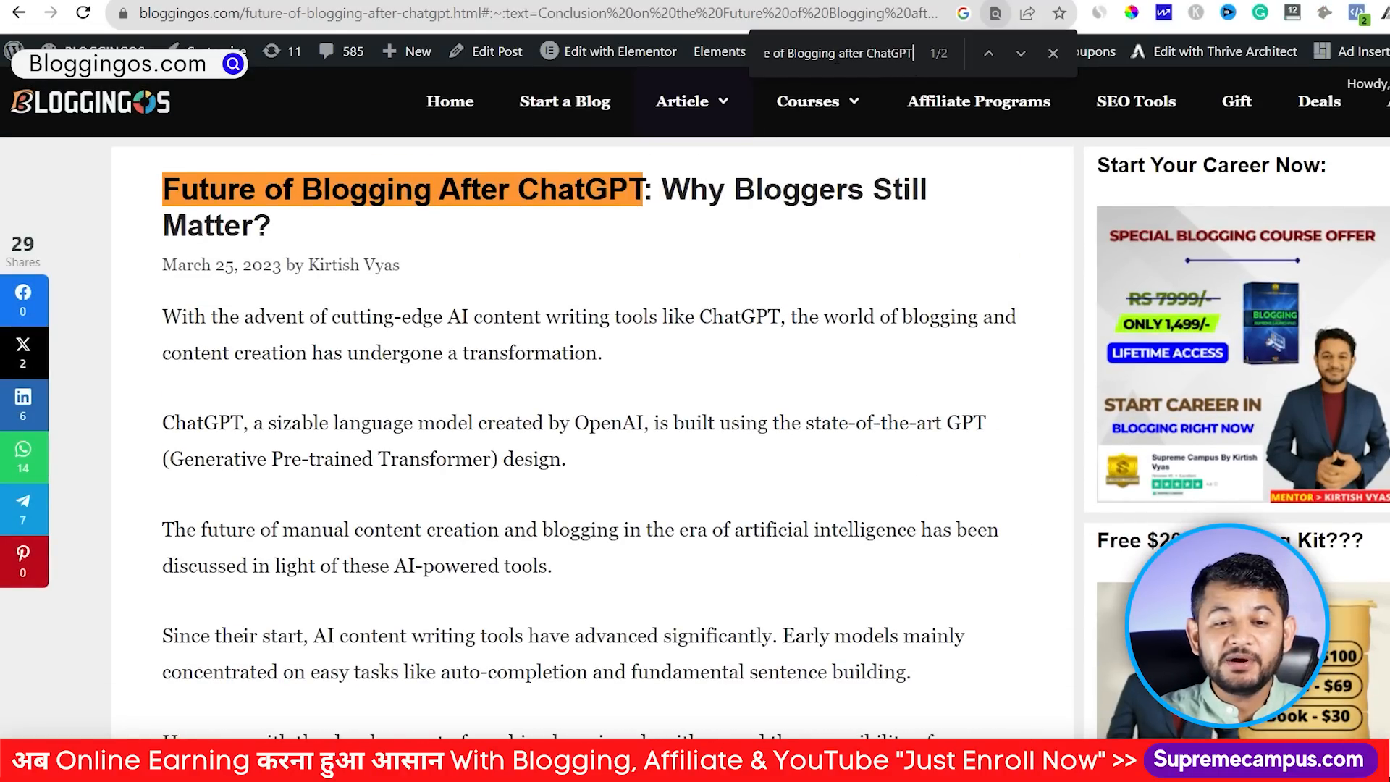
pyautogui.press('BackSpace')
pyautogui.press('BackSpace')
pyautogui.press('BackSpace')
pyautogui.press('BackSpace')
pyautogui.press('BackSpace')
pyautogui.press('BackSpace')
pyautogui.press('BackSpace')
pyautogui.press('BackSpace')
pyautogui.press('BackSpace')
pyautogui.press('BackSpace')
pyautogui.press('BackSpace')
pyautogui.press('BackSpace')
pyautogui.press('BackSpace')
pyautogui.press('BackSpace')
pyautogui.press('Return')
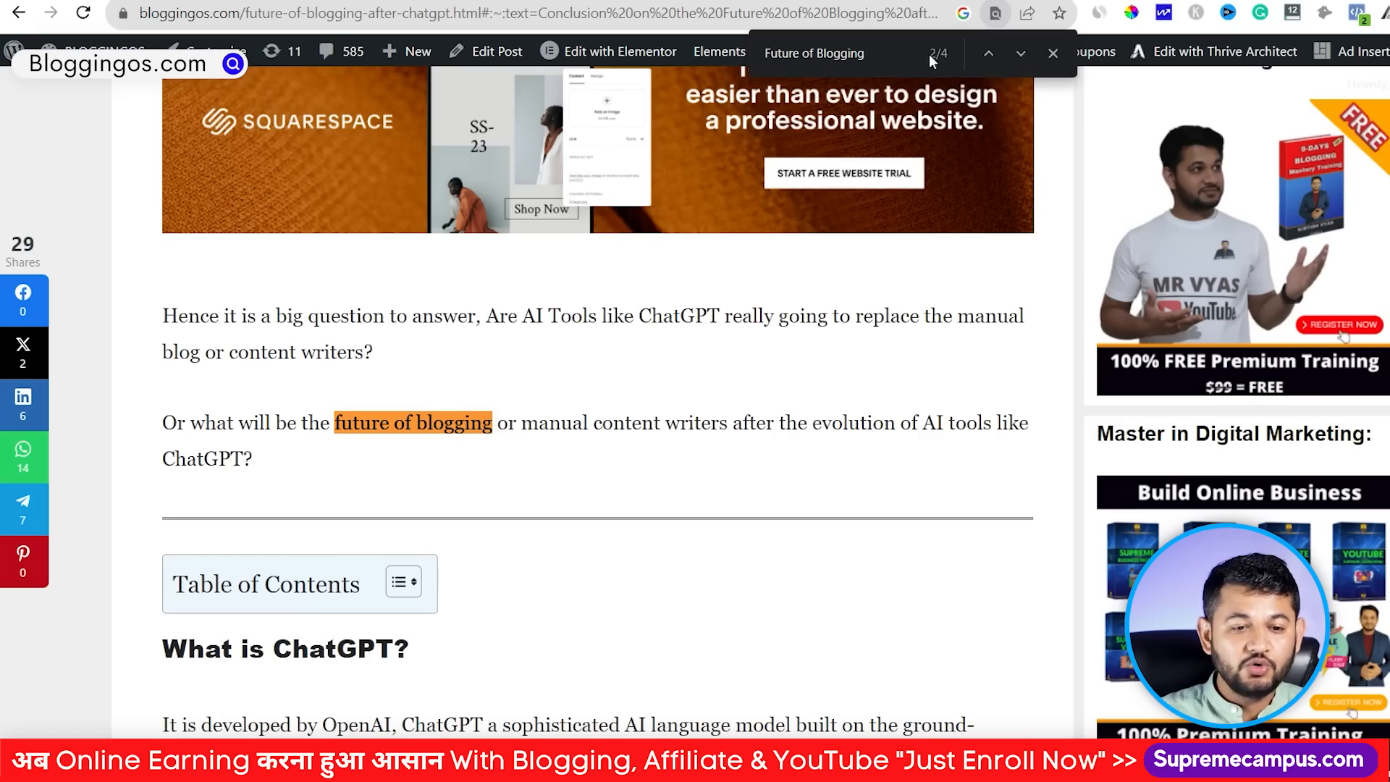
pyautogui.scroll(8, 452, 409)
pyautogui.scroll(-6, 452, 410)
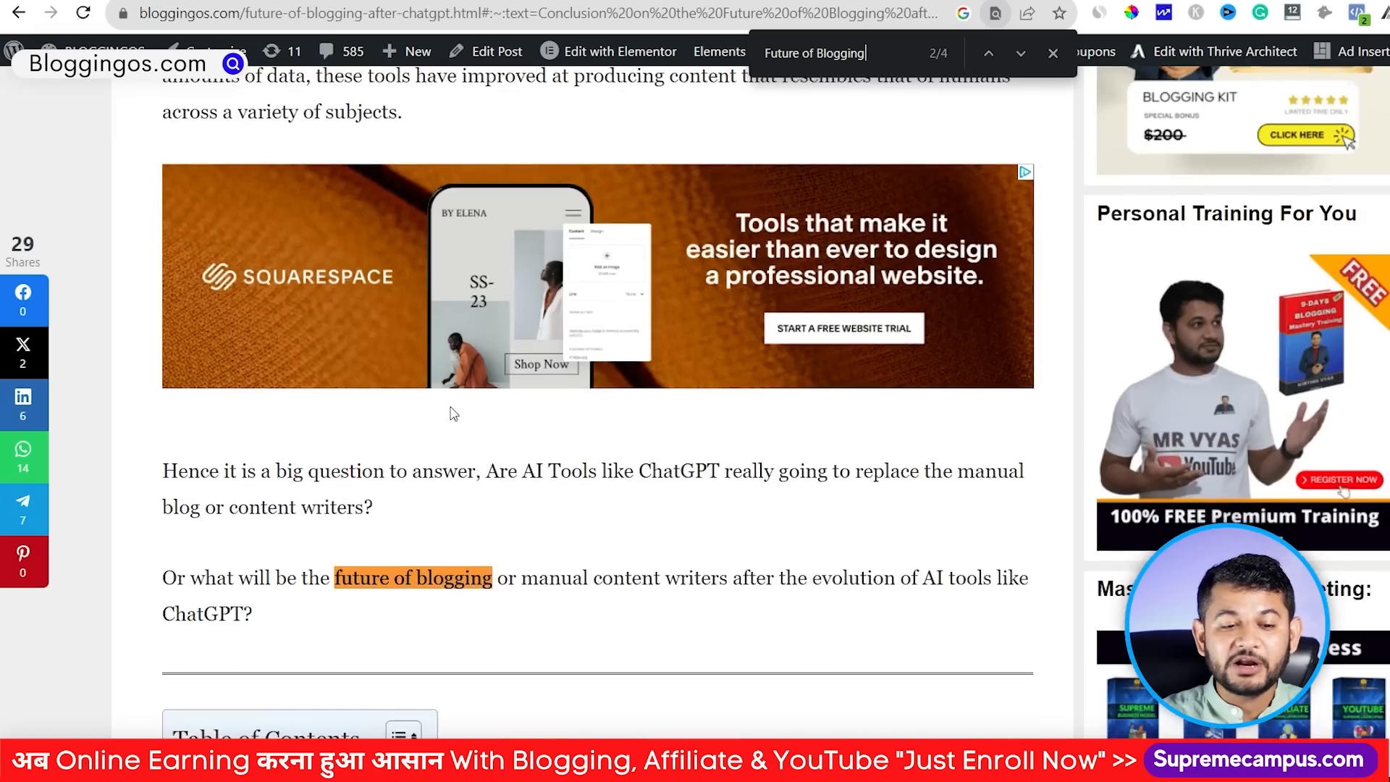
pyautogui.scroll(-20, 450, 409)
pyautogui.scroll(5, 450, 409)
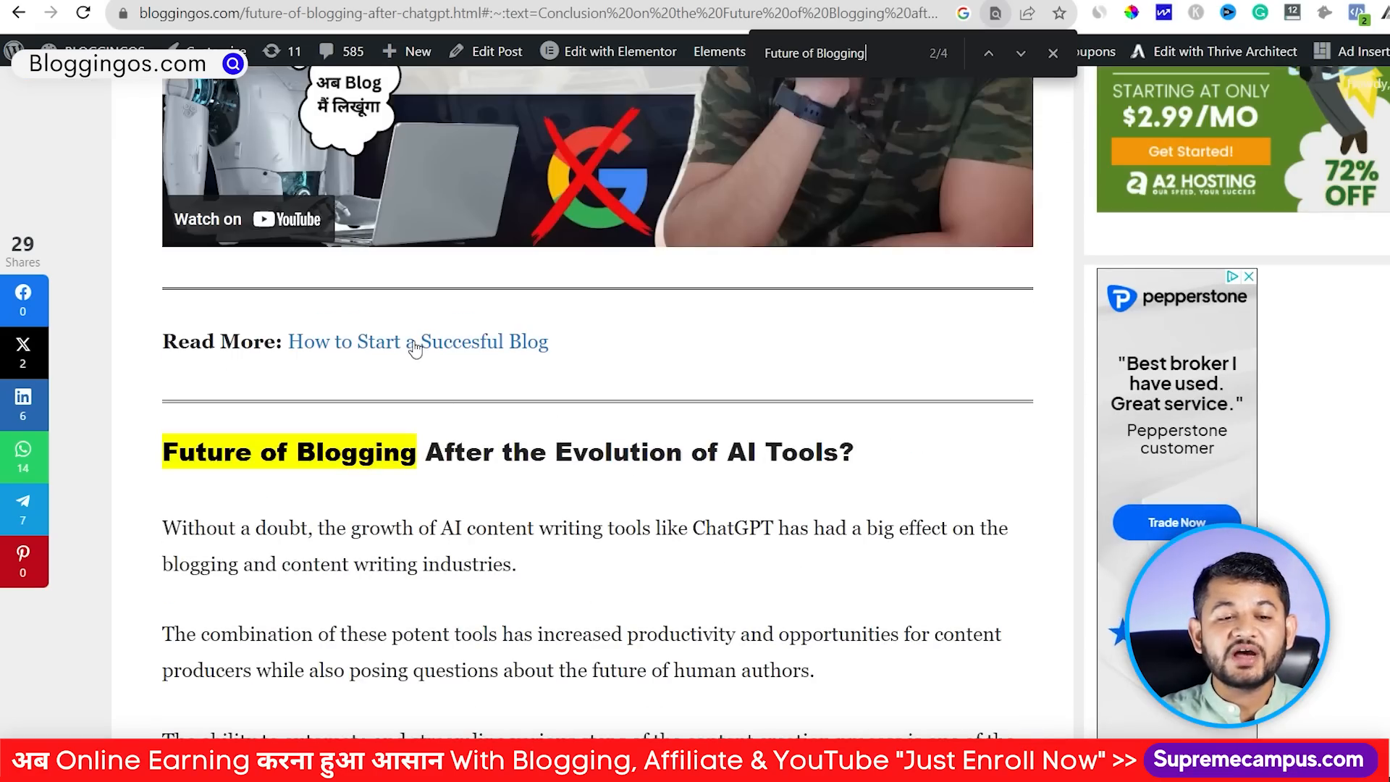
pyautogui.scroll(-15, 440, 402)
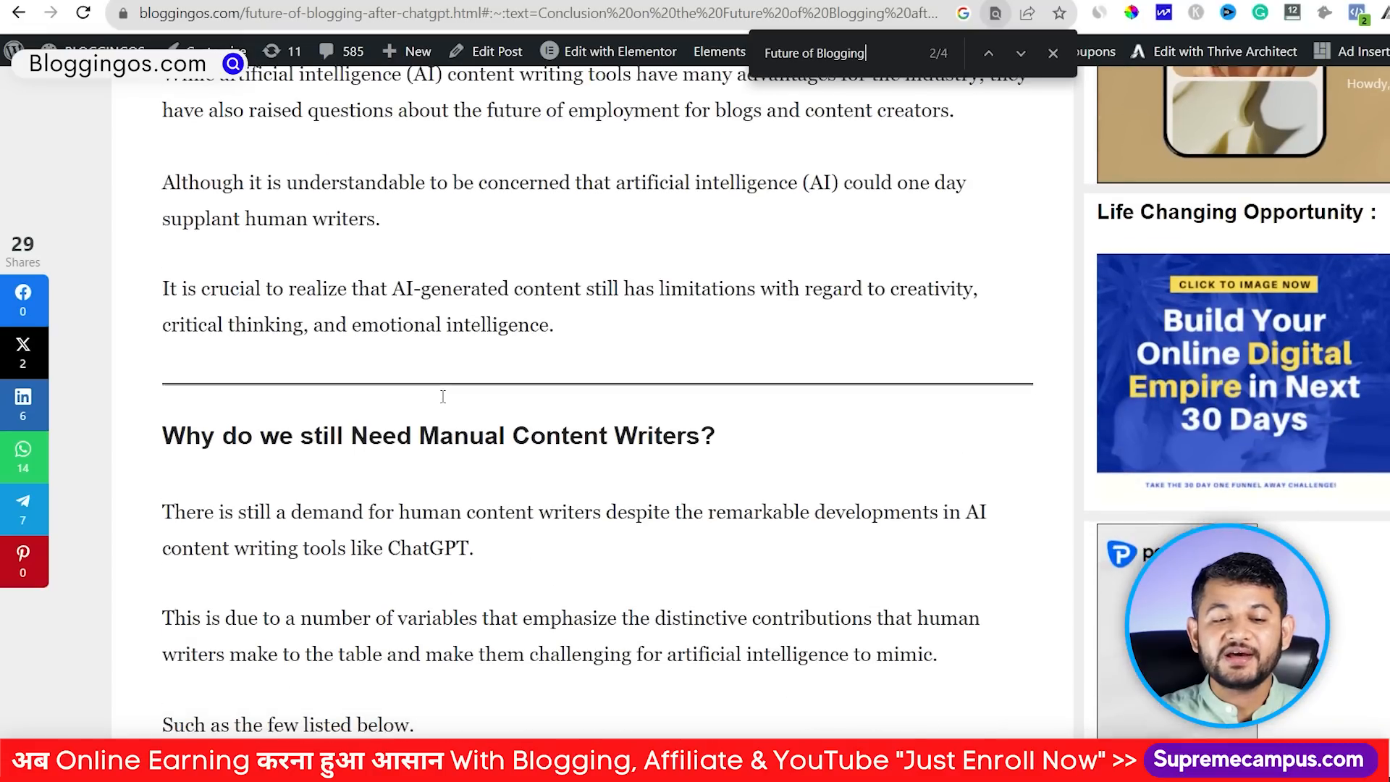
pyautogui.scroll(-20, 443, 396)
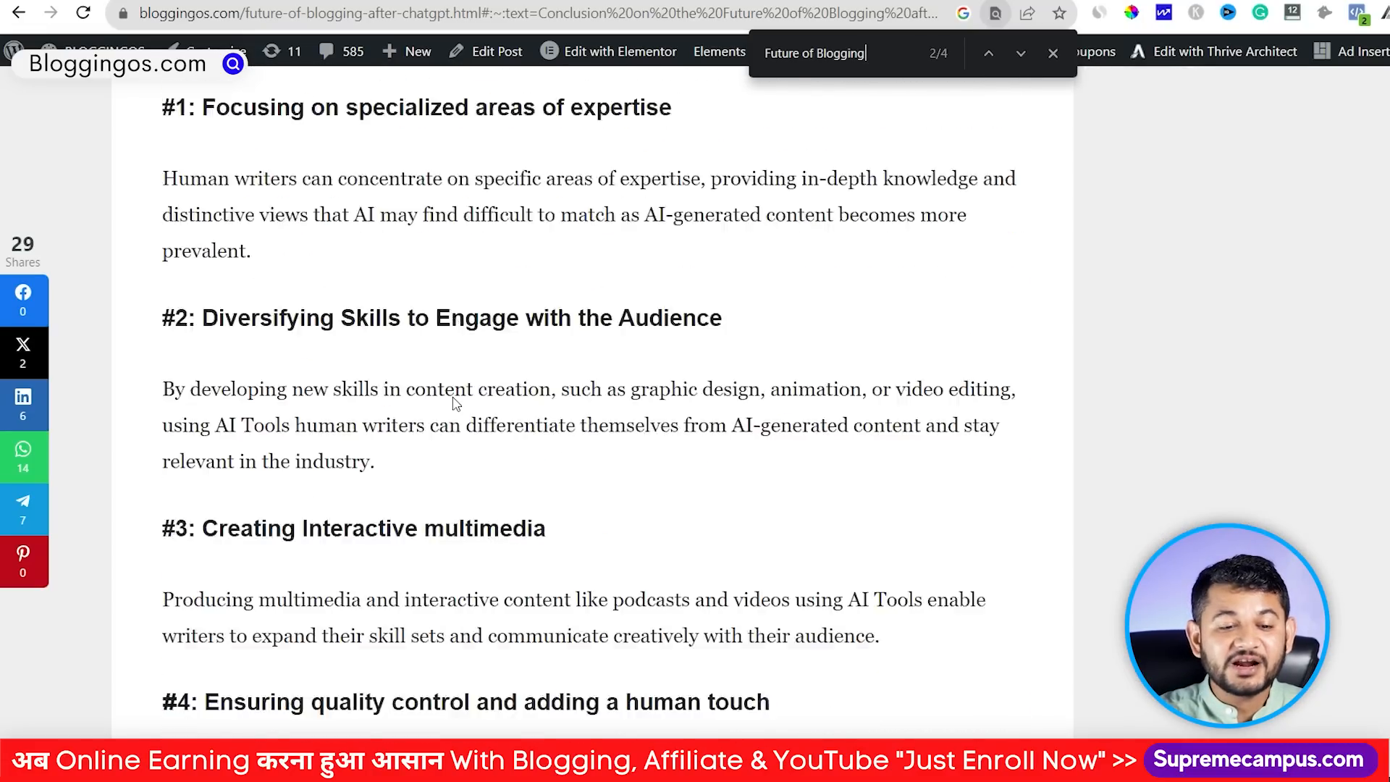
pyautogui.scroll(-12, 455, 402)
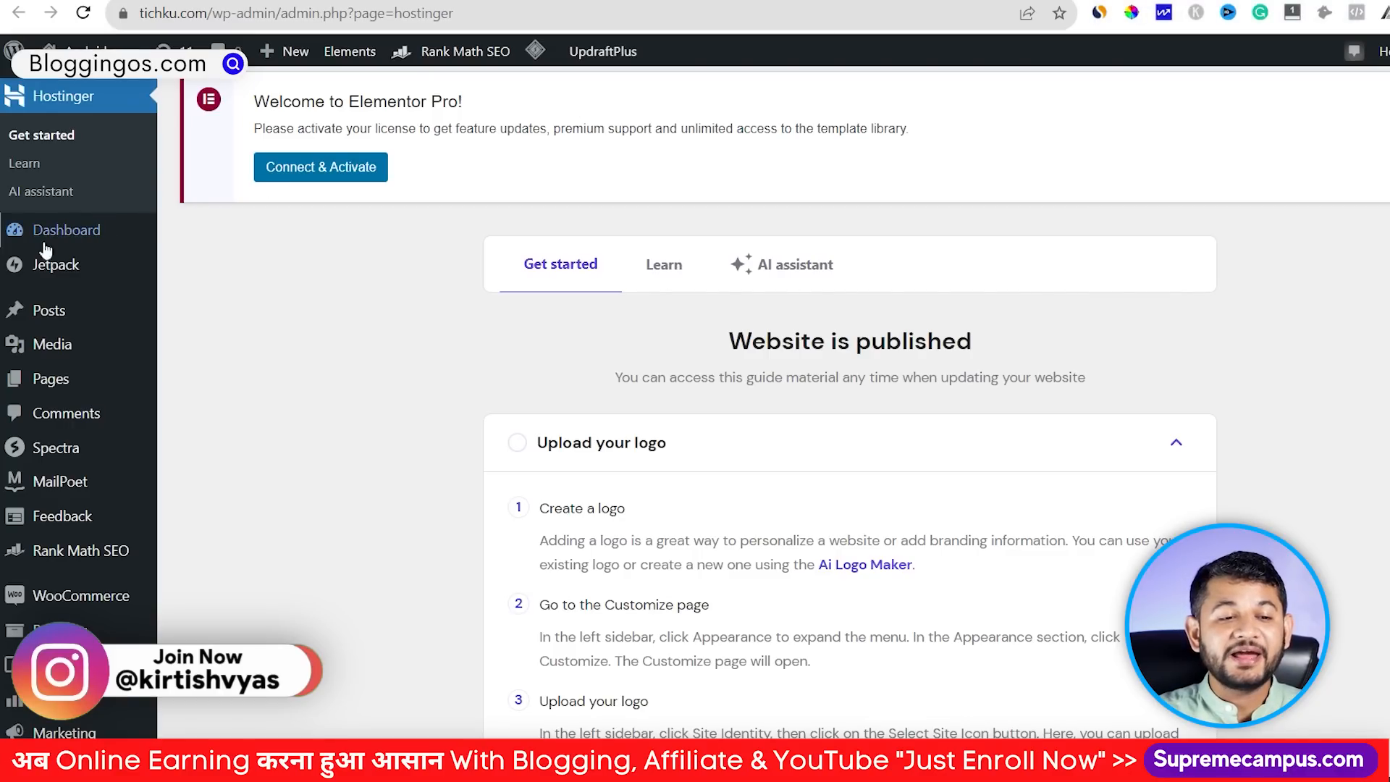
# Step: From All Posts, edit the 'Best free live cricket app for android' draft
pyautogui.moveTo(43, 320)
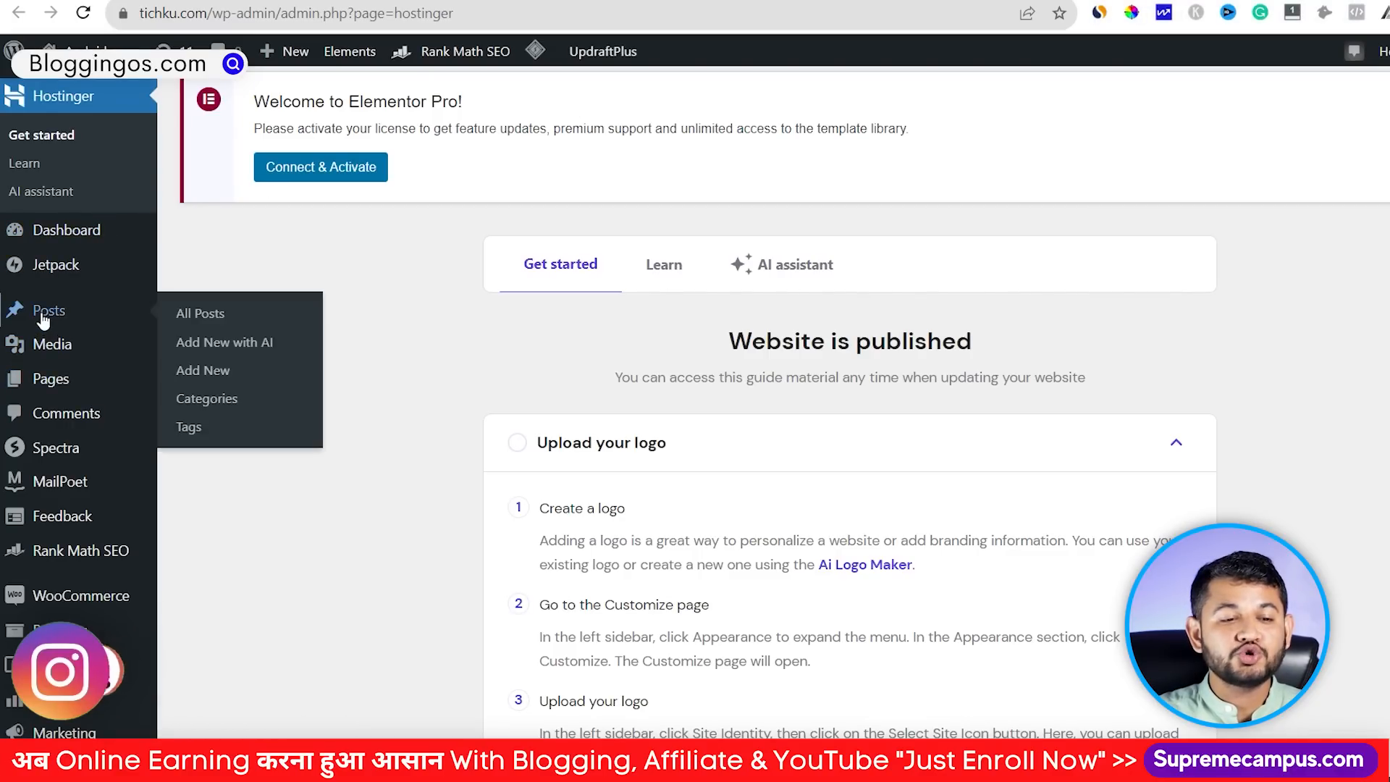
pyautogui.click(212, 315)
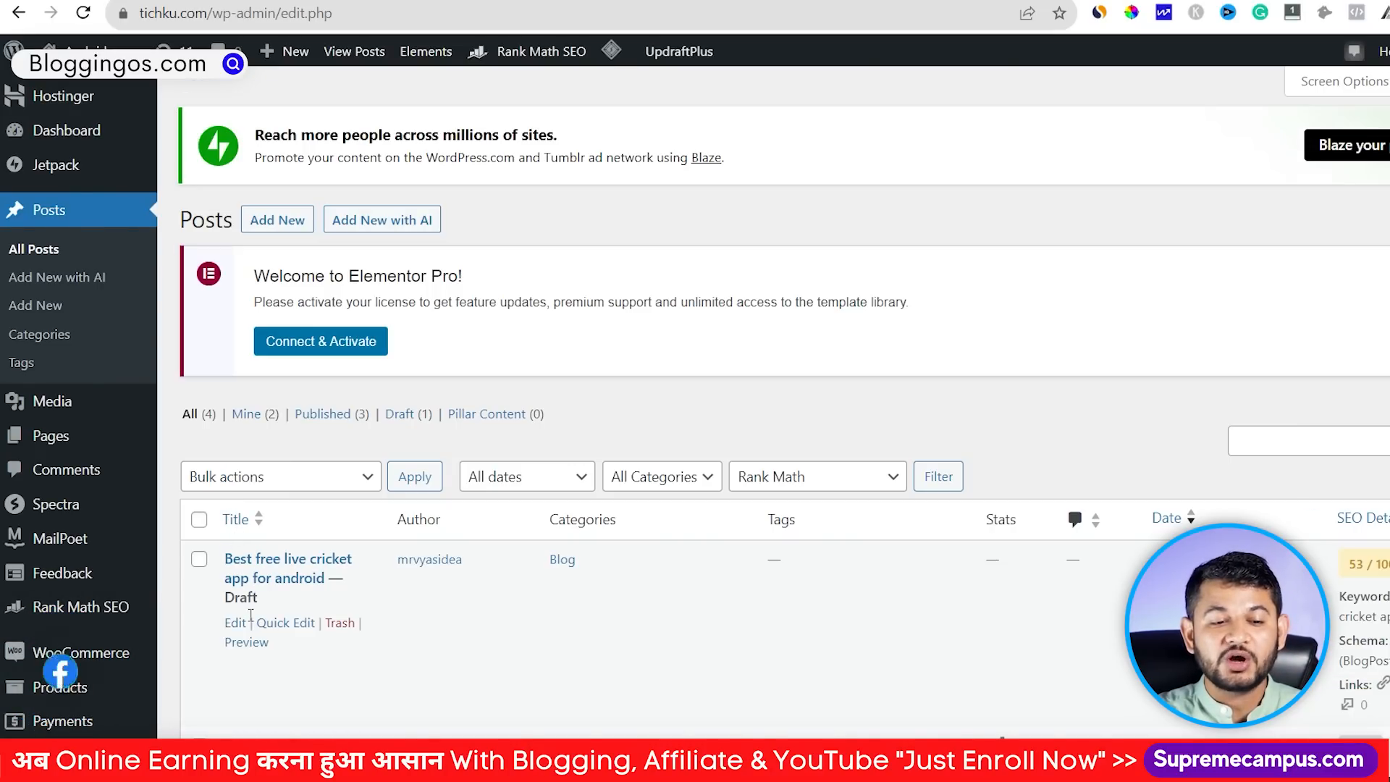
pyautogui.click(237, 626)
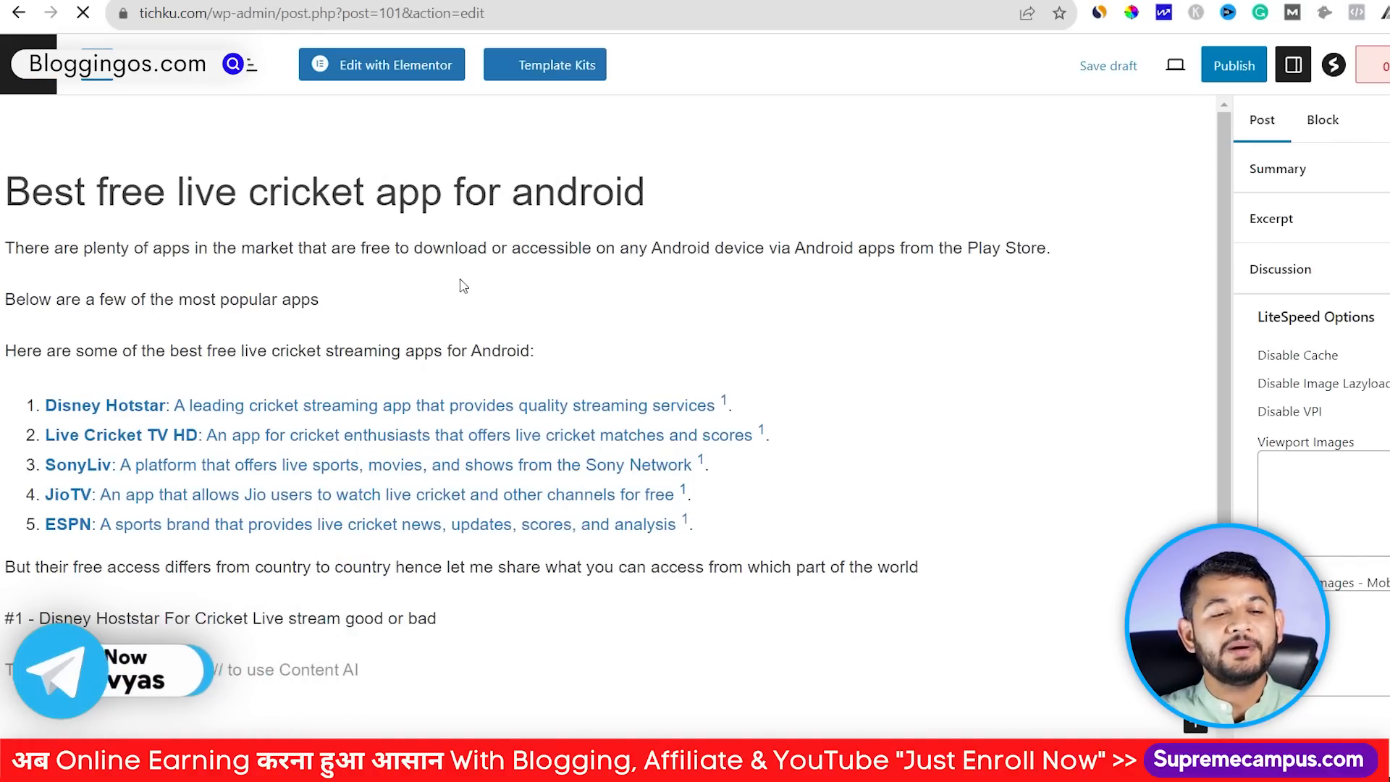
# Step: Replace the Rank Math focus keyword with the title phrase 'free live cricket app for android'
pyautogui.click(90, 193)
pyautogui.moveTo(311, 193); pyautogui.dragTo(632, 194)
pyautogui.hotkey('ctrl', 'c')
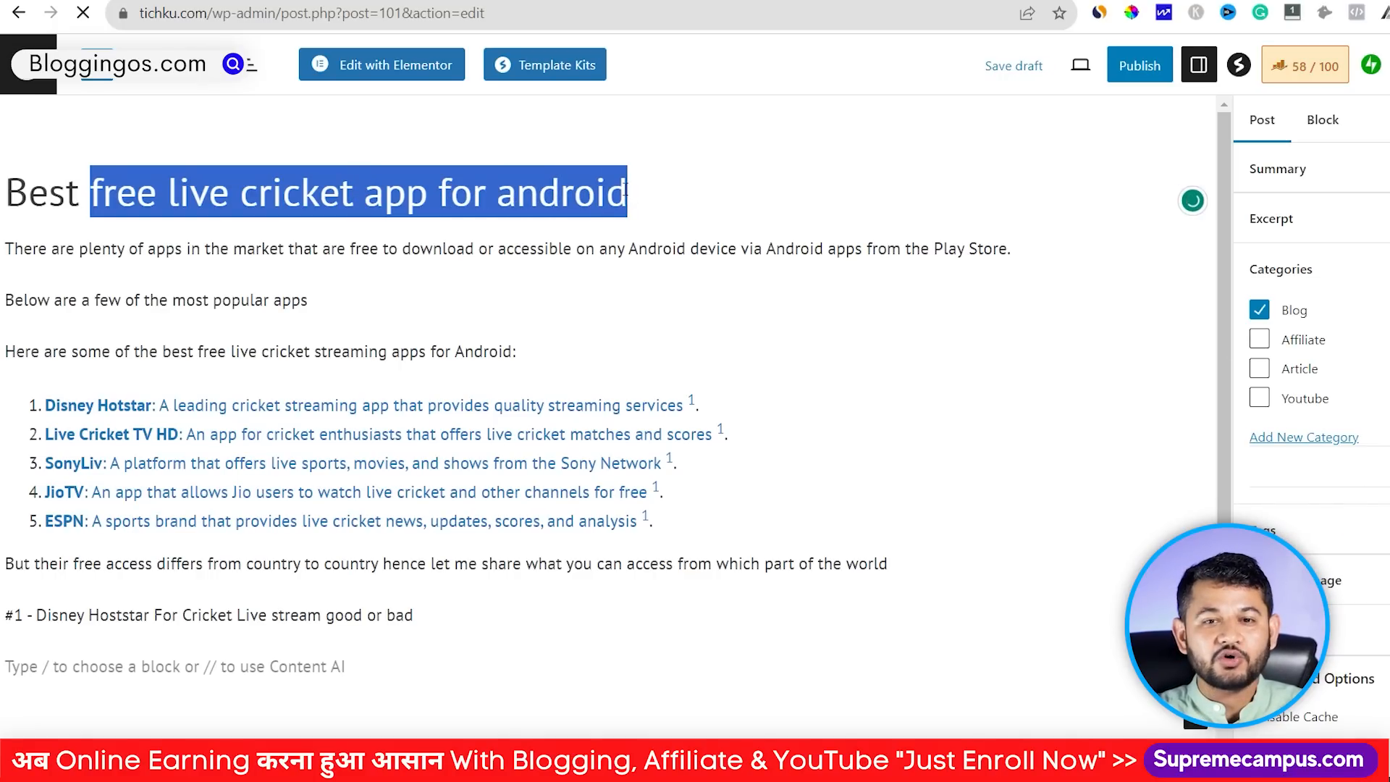
pyautogui.click(1149, 53)
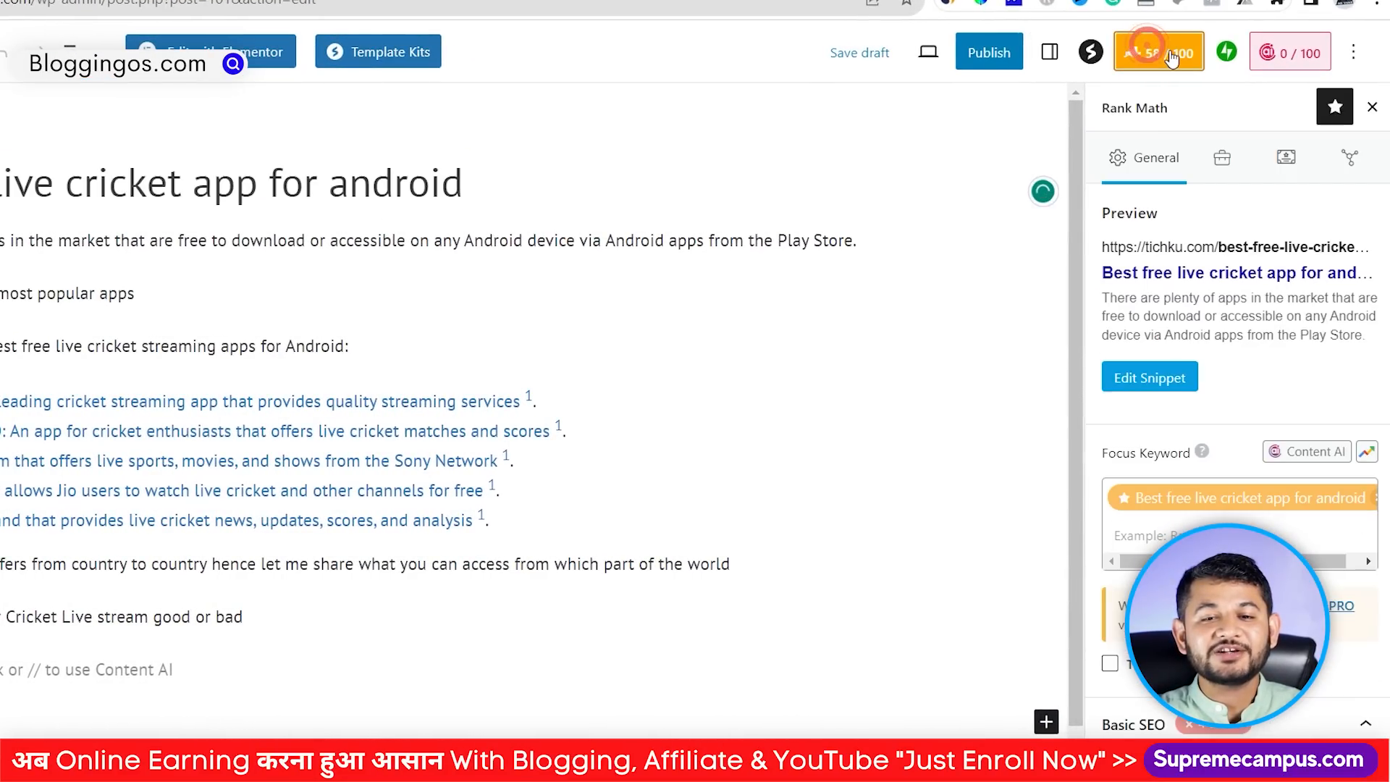
pyautogui.click(1370, 499)
pyautogui.hotkey('ctrl', 'v')
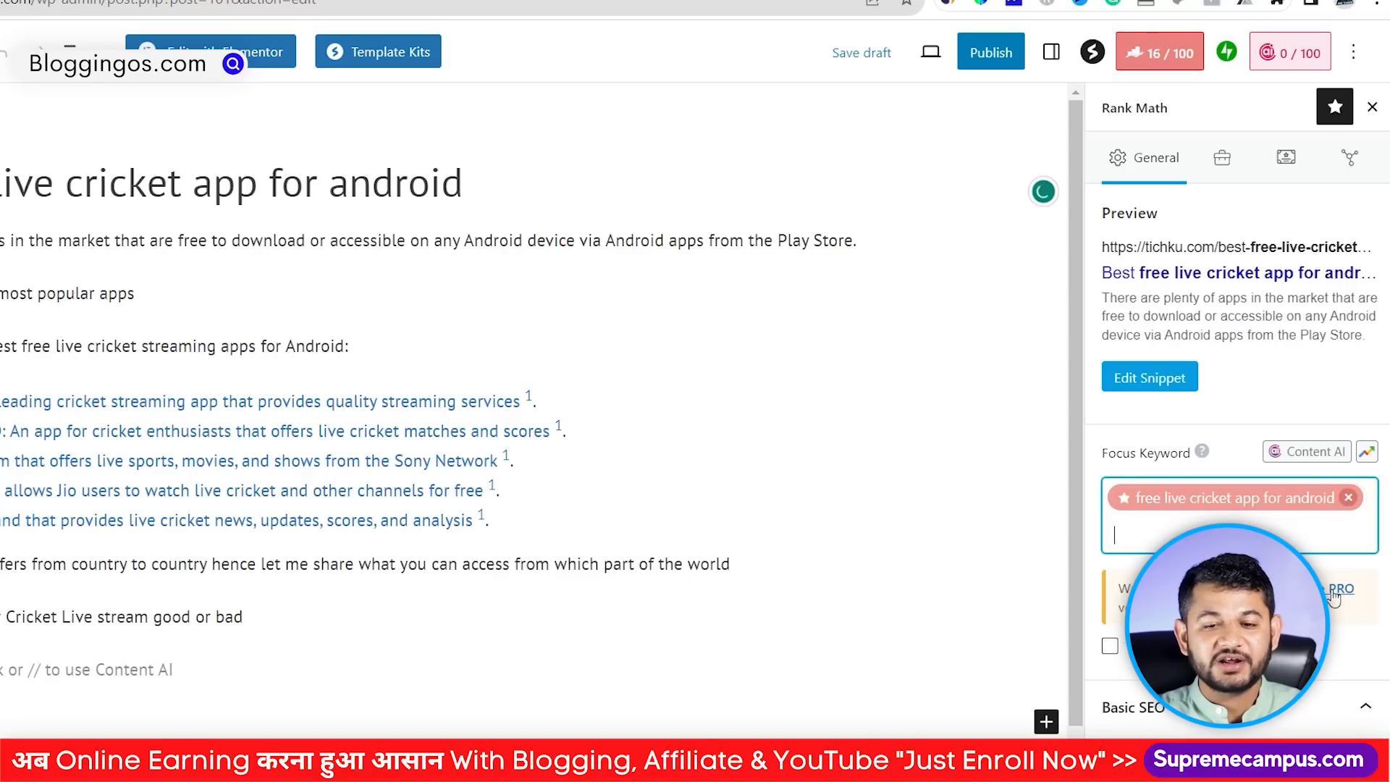
pyautogui.scroll(-3, 1345, 503)
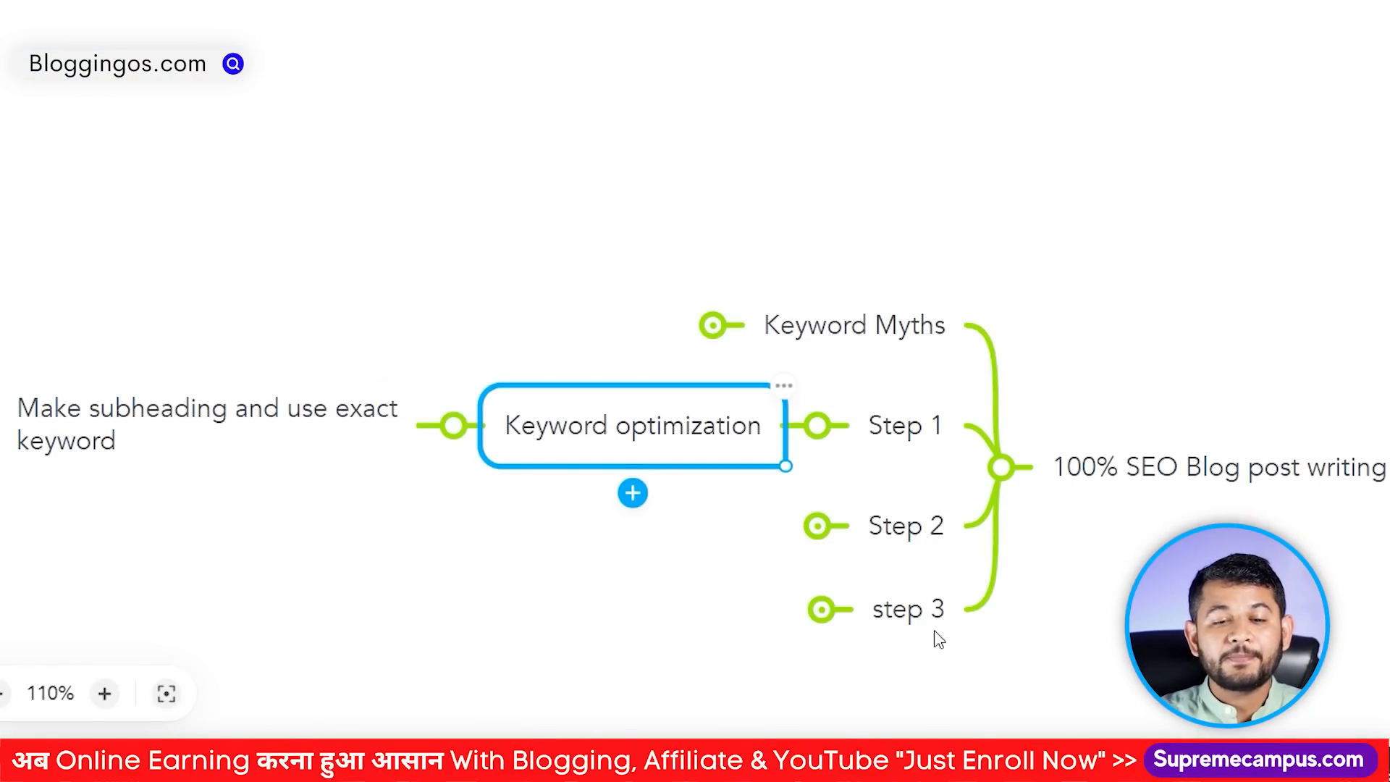
# Step: Expand Step 2 to show Paragrapgh optimization and collapse Keyword optimization's child node
pyautogui.click(816, 524)
pyautogui.click(724, 532)
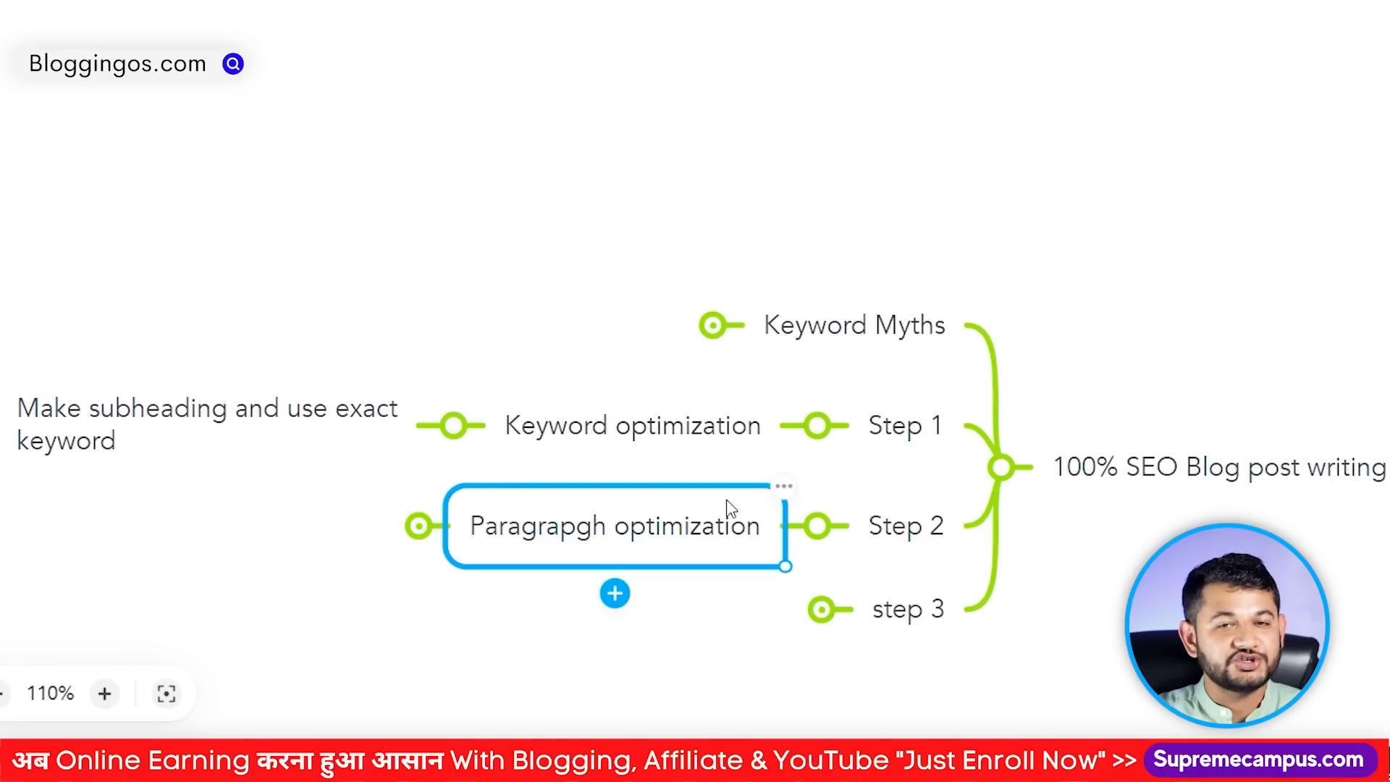
pyautogui.click(452, 425)
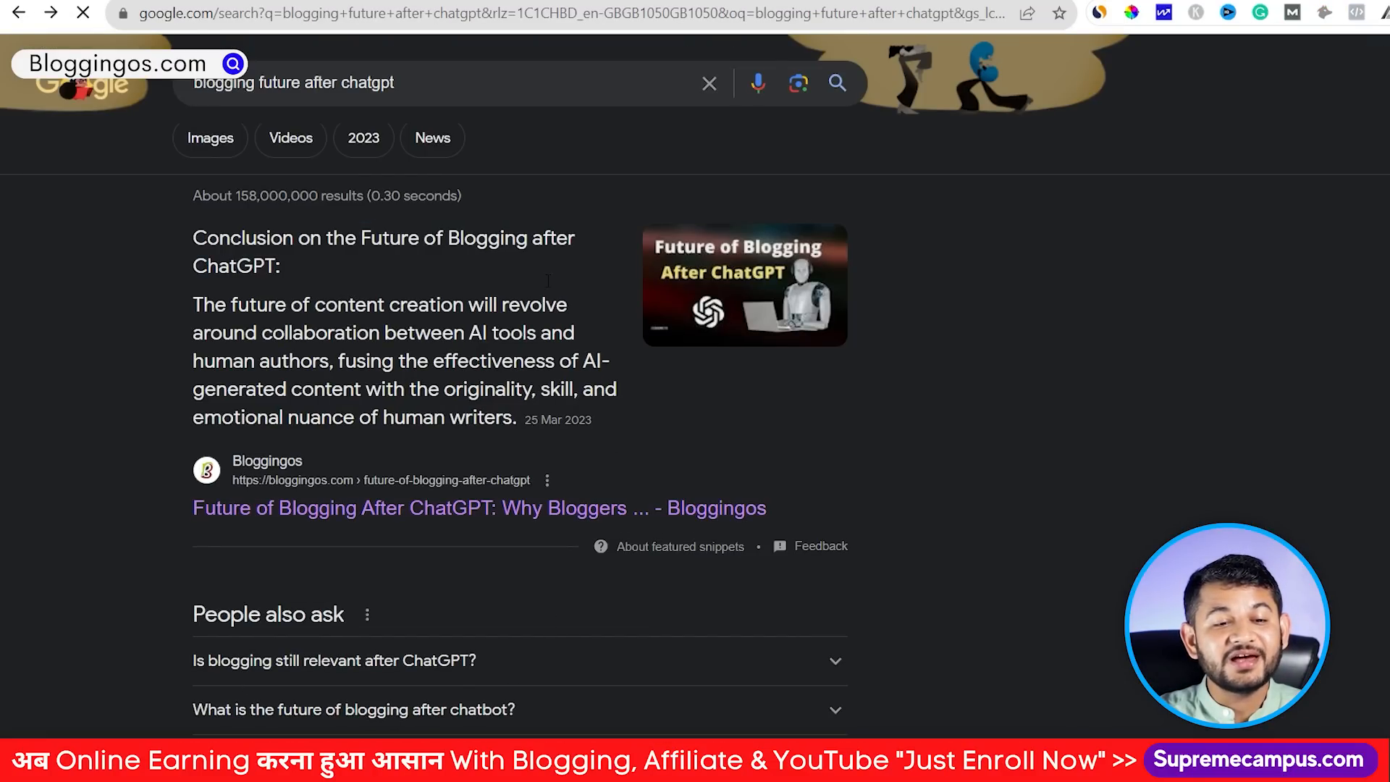
pyautogui.moveTo(430, 82); pyautogui.dragTo(190, 93)
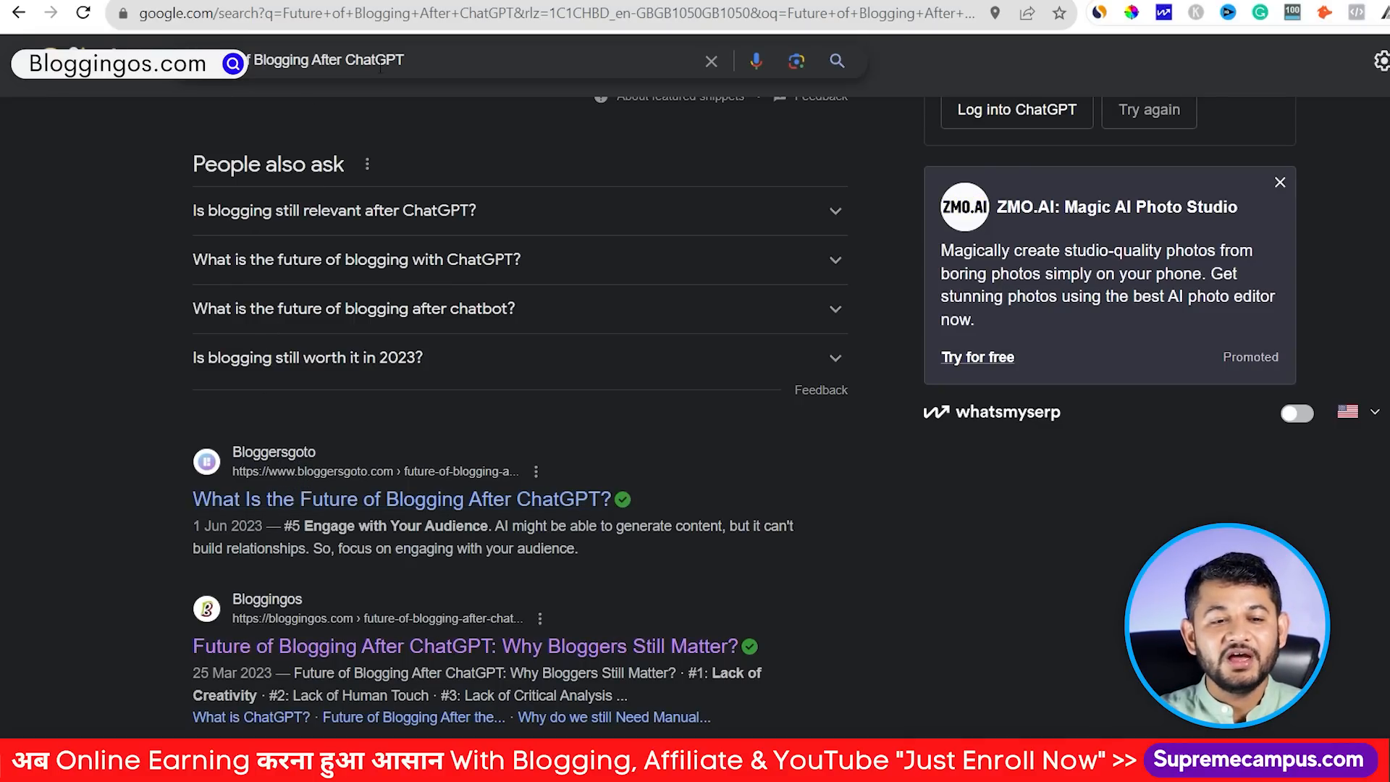
pyautogui.tripleClick(430, 60)
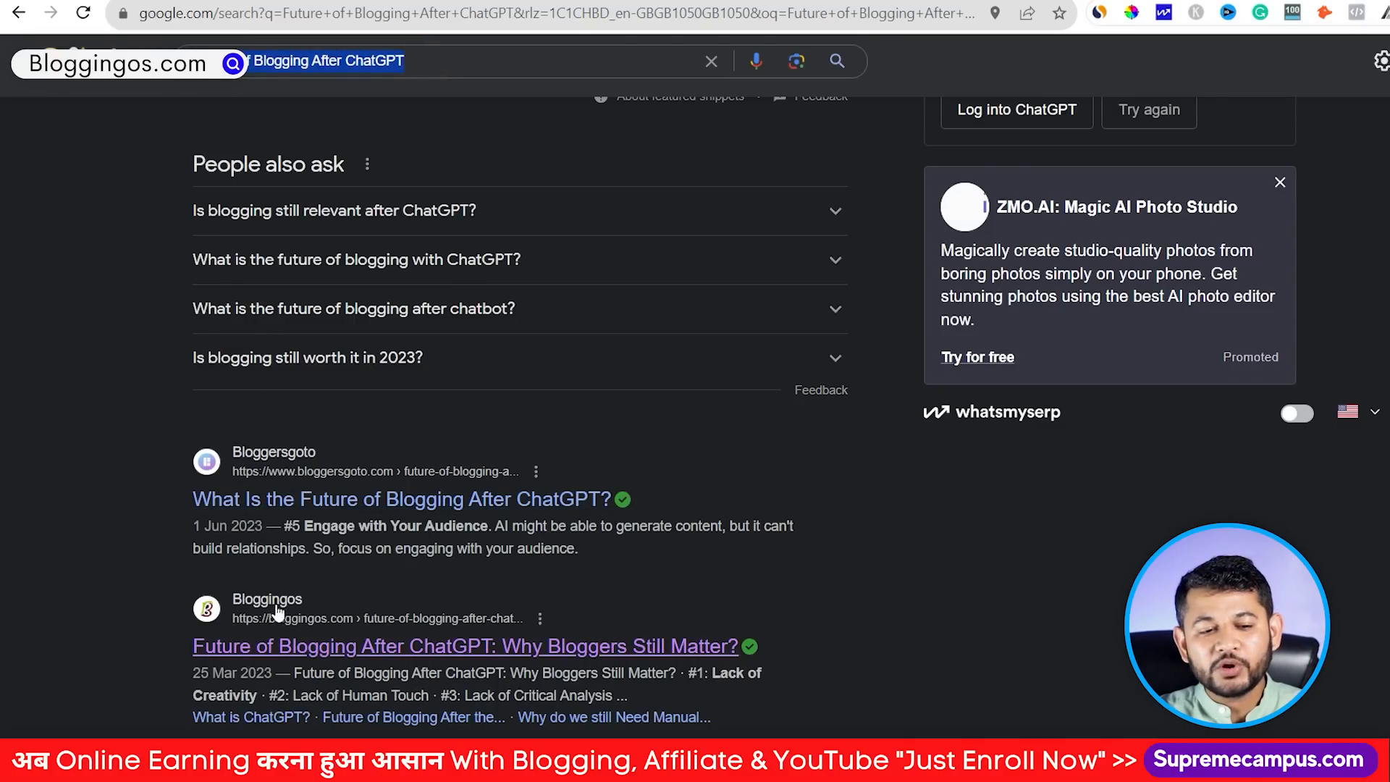
pyautogui.scroll(-3, 362, 391)
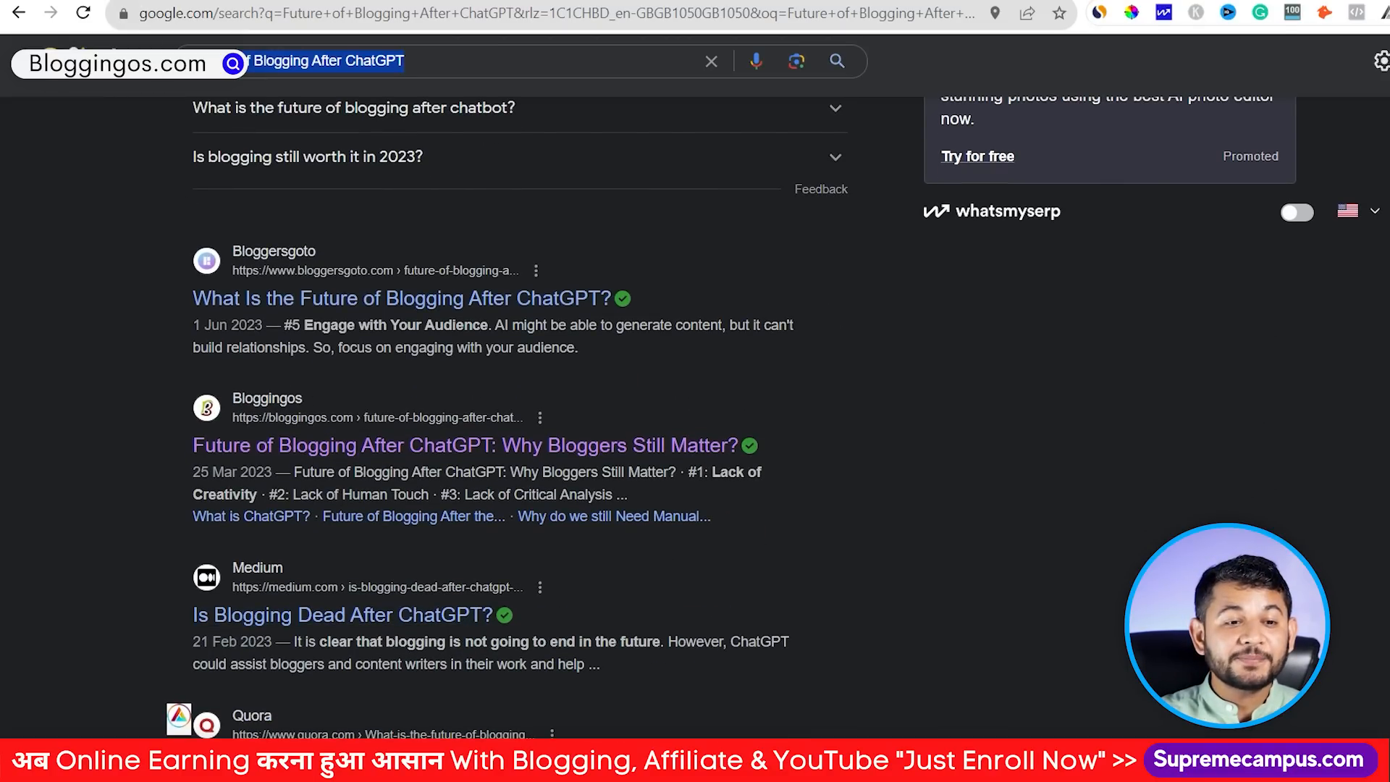
pyautogui.click(120, 1)
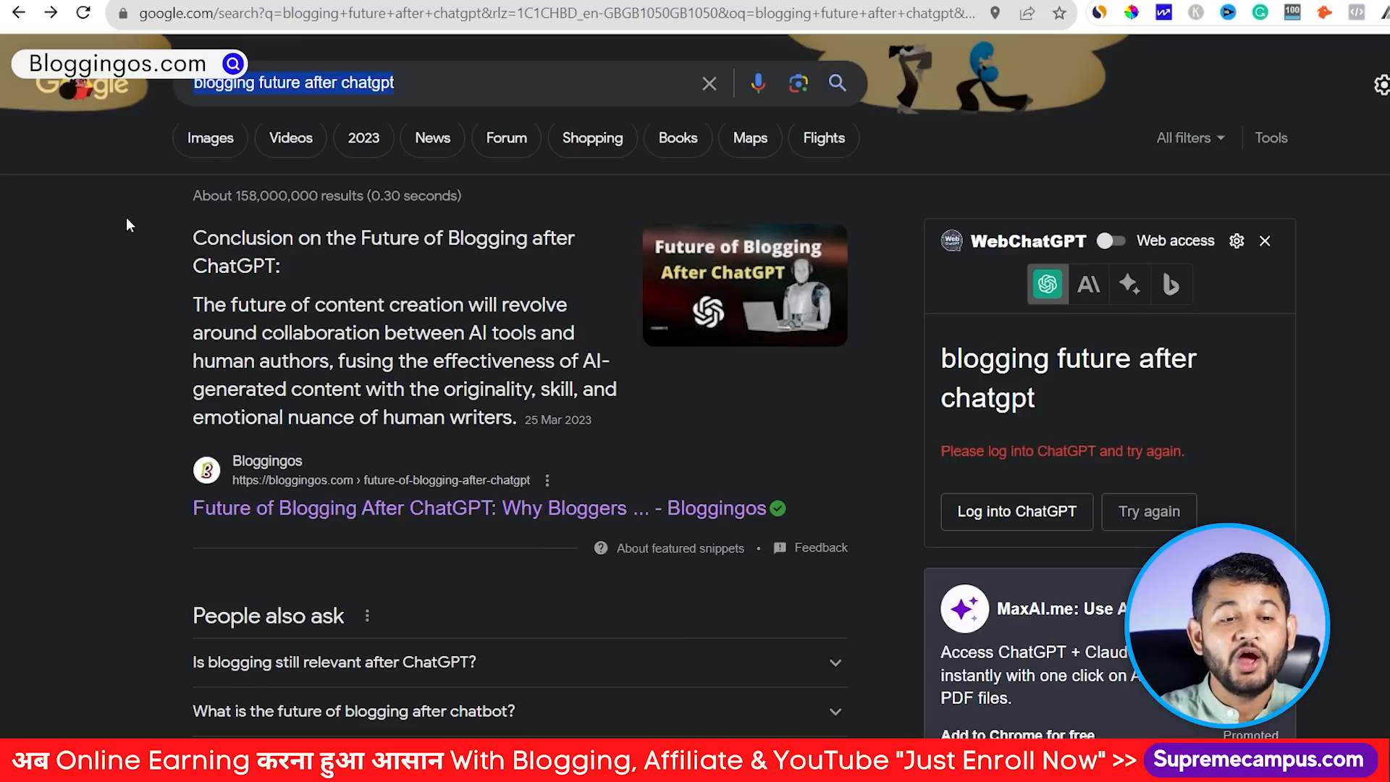
pyautogui.click(2, 343)
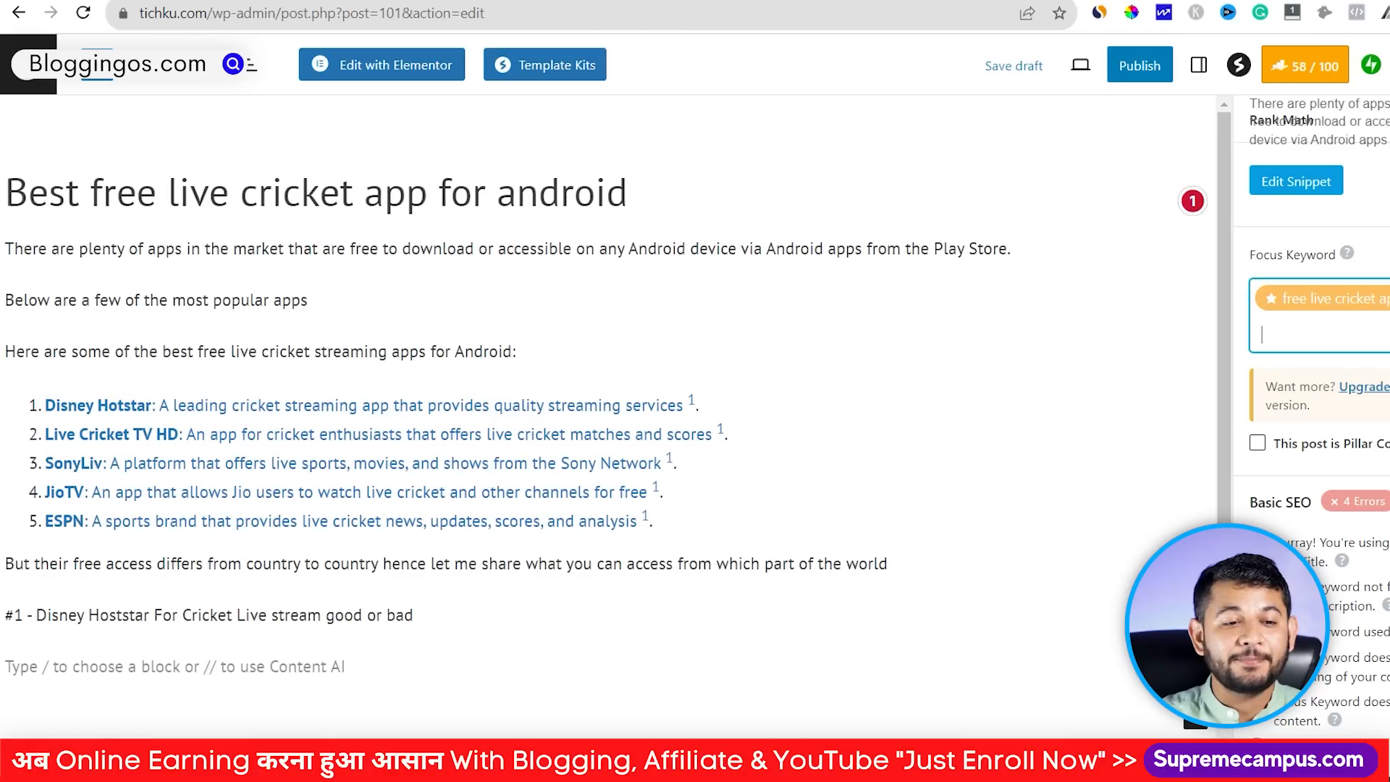
pyautogui.moveTo(608, 206)
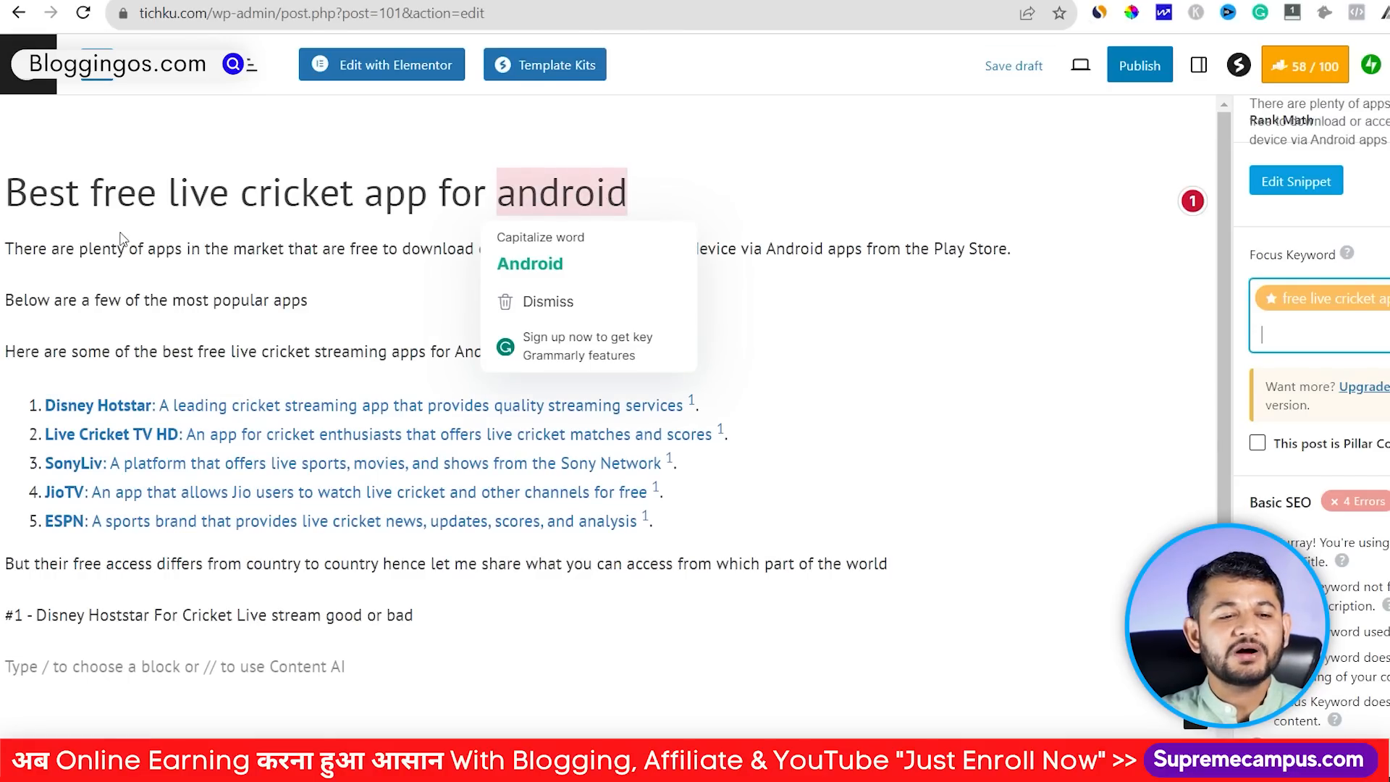
pyautogui.moveTo(500, 201)
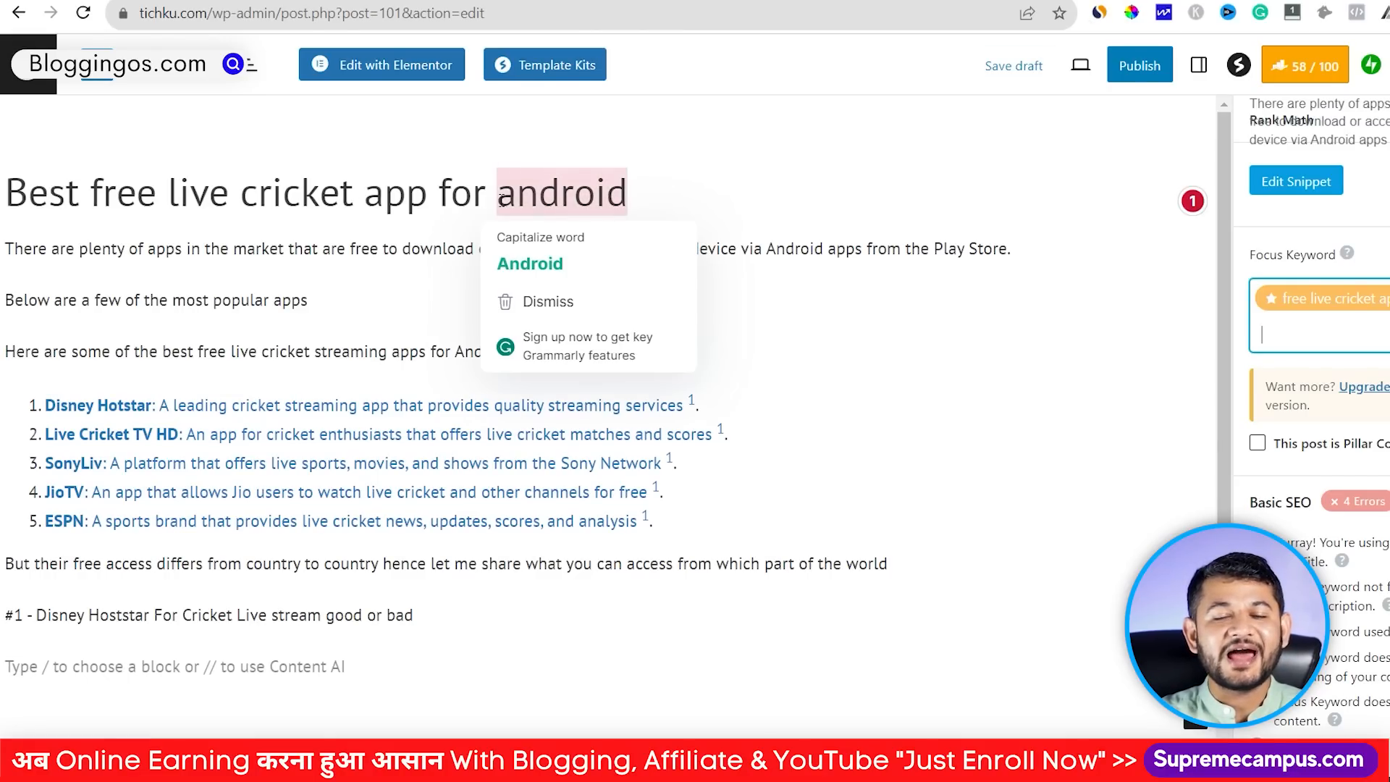
pyautogui.click(143, 288)
pyautogui.click(704, 258)
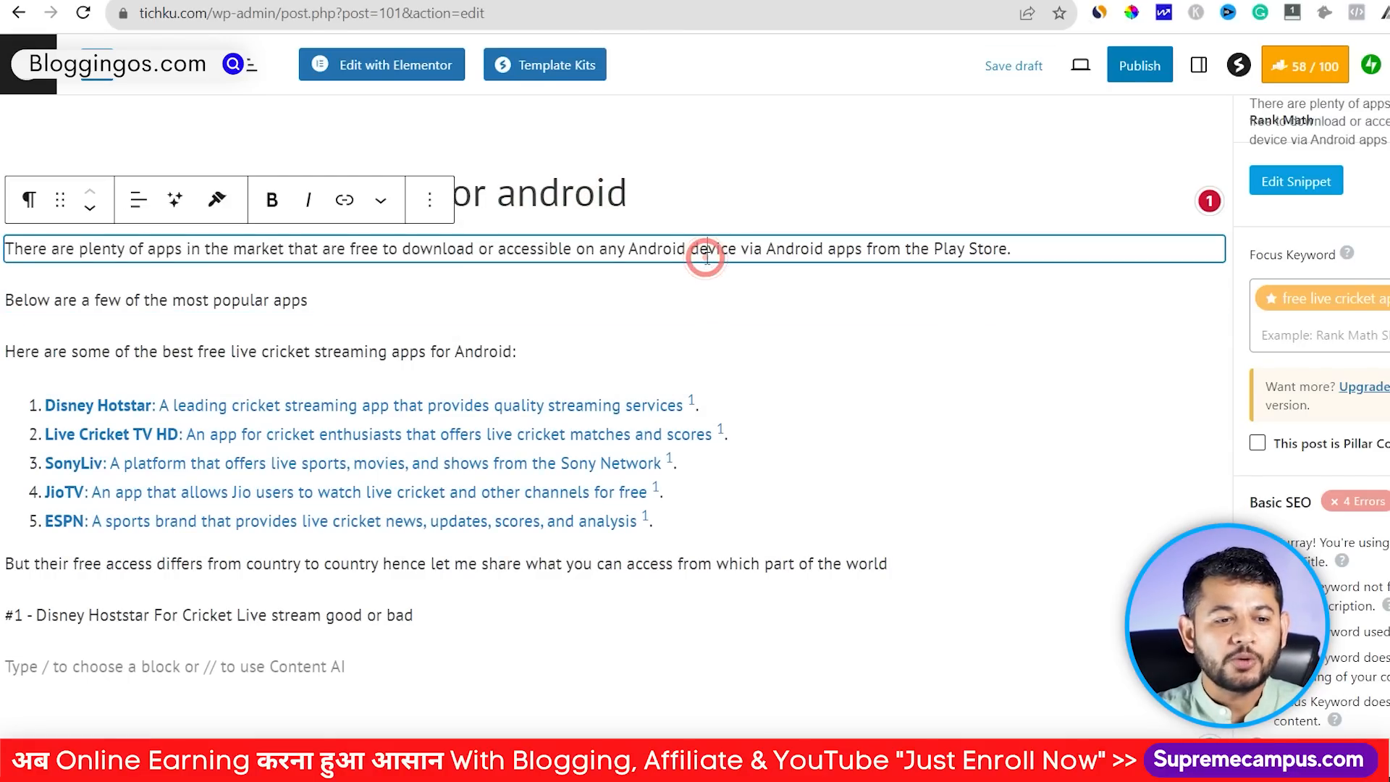
pyautogui.click(878, 137)
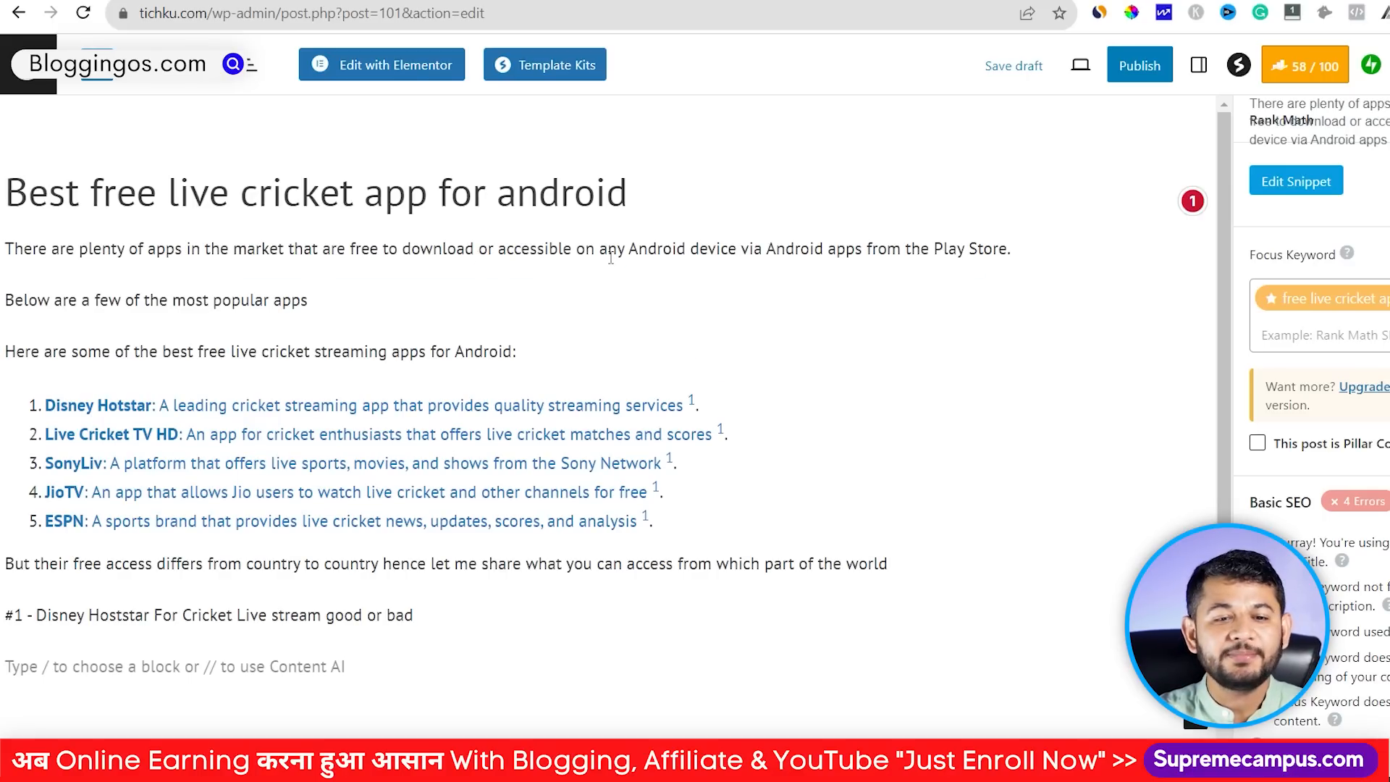
pyautogui.moveTo(906, 275)
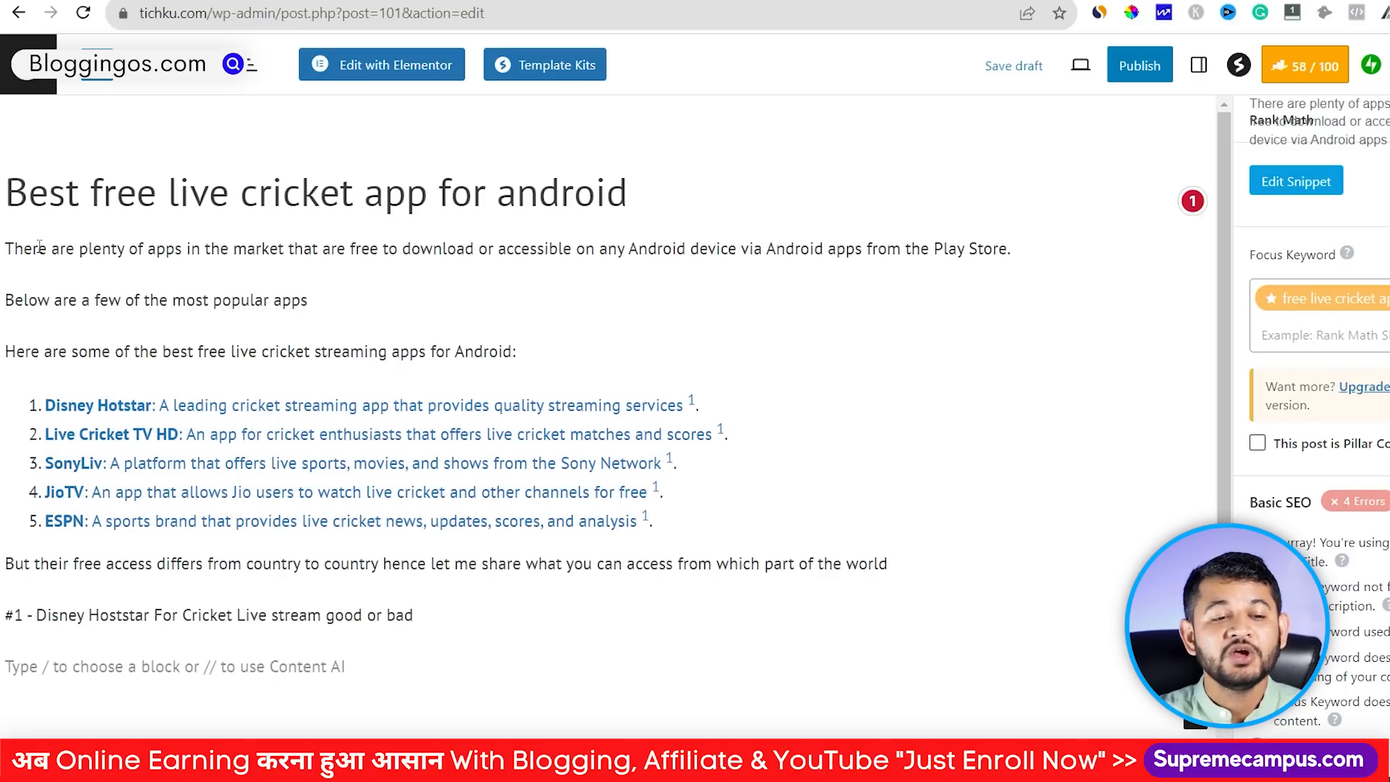
pyautogui.moveTo(39, 249); pyautogui.dragTo(487, 249)
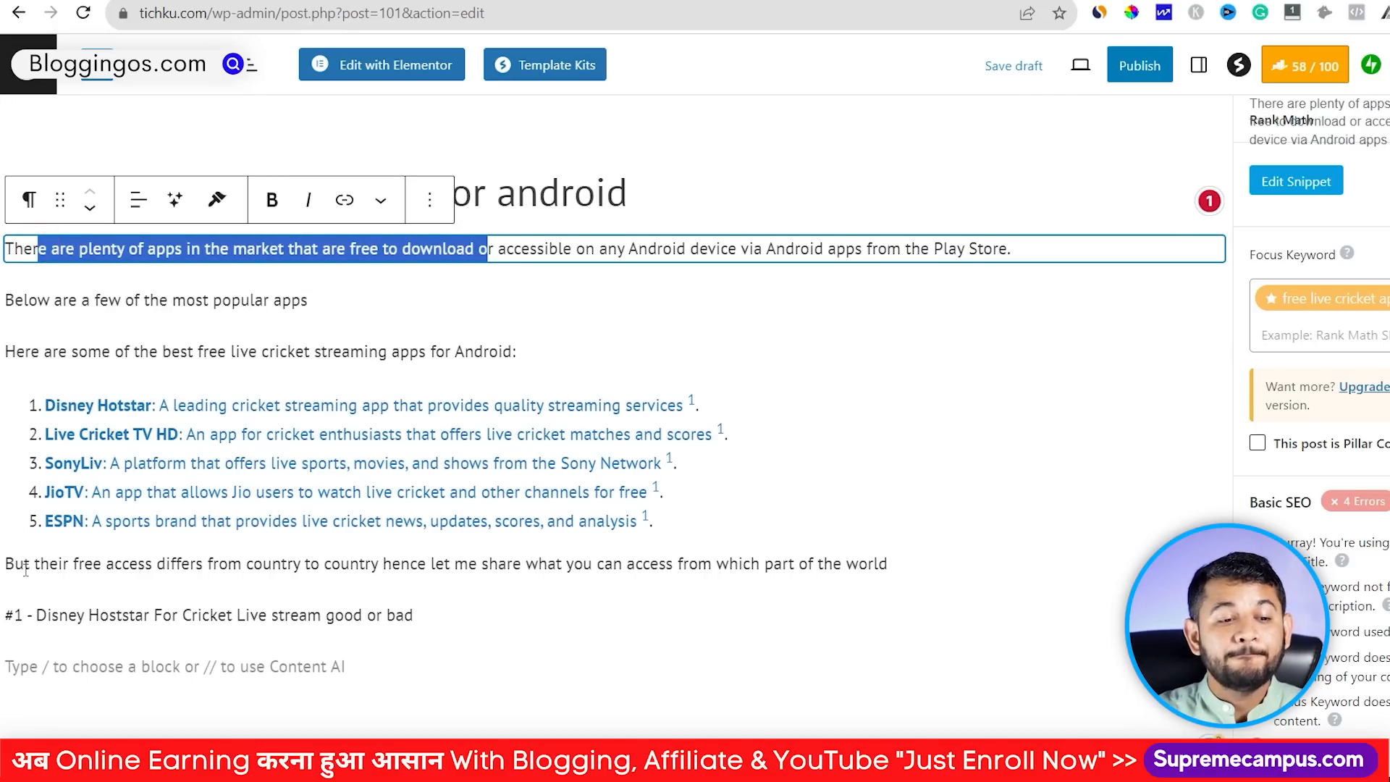
pyautogui.moveTo(24, 564); pyautogui.dragTo(96, 569)
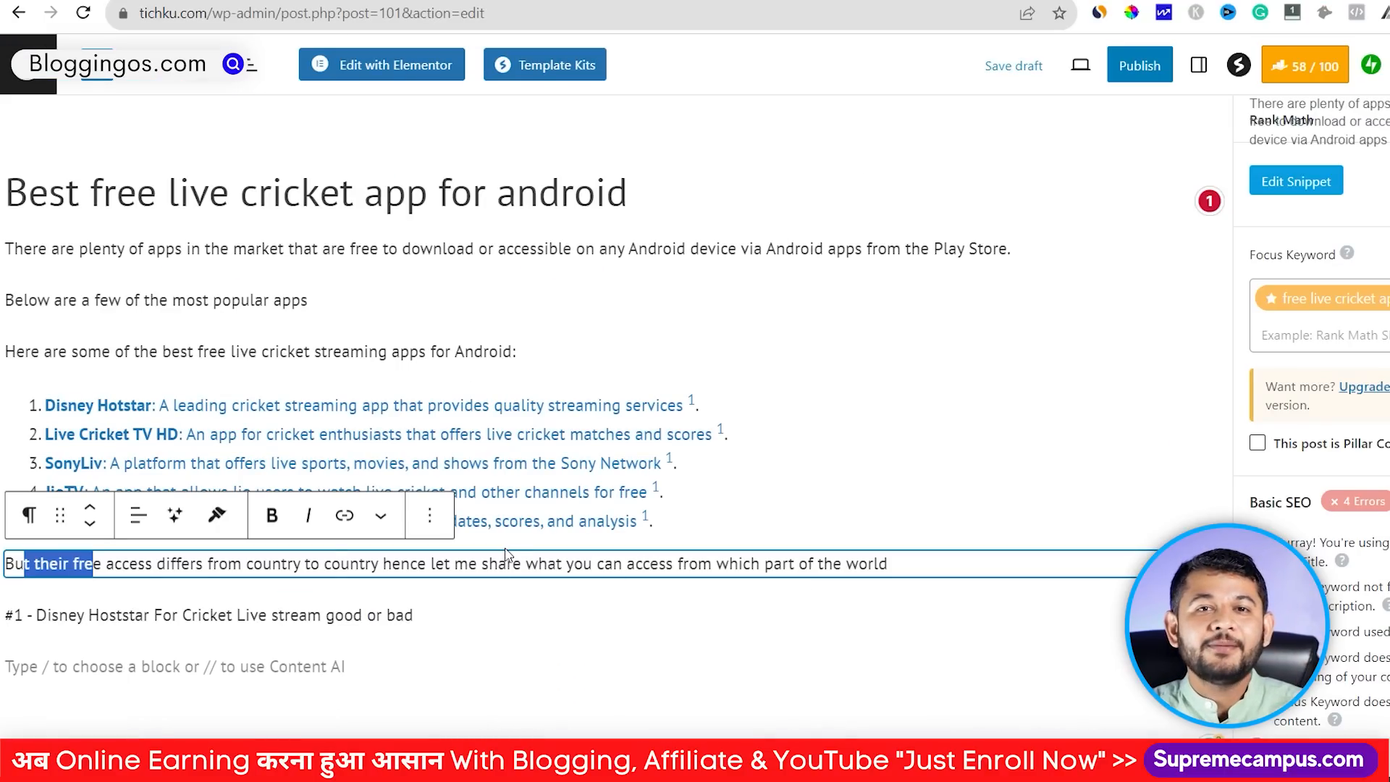
pyautogui.click(426, 566)
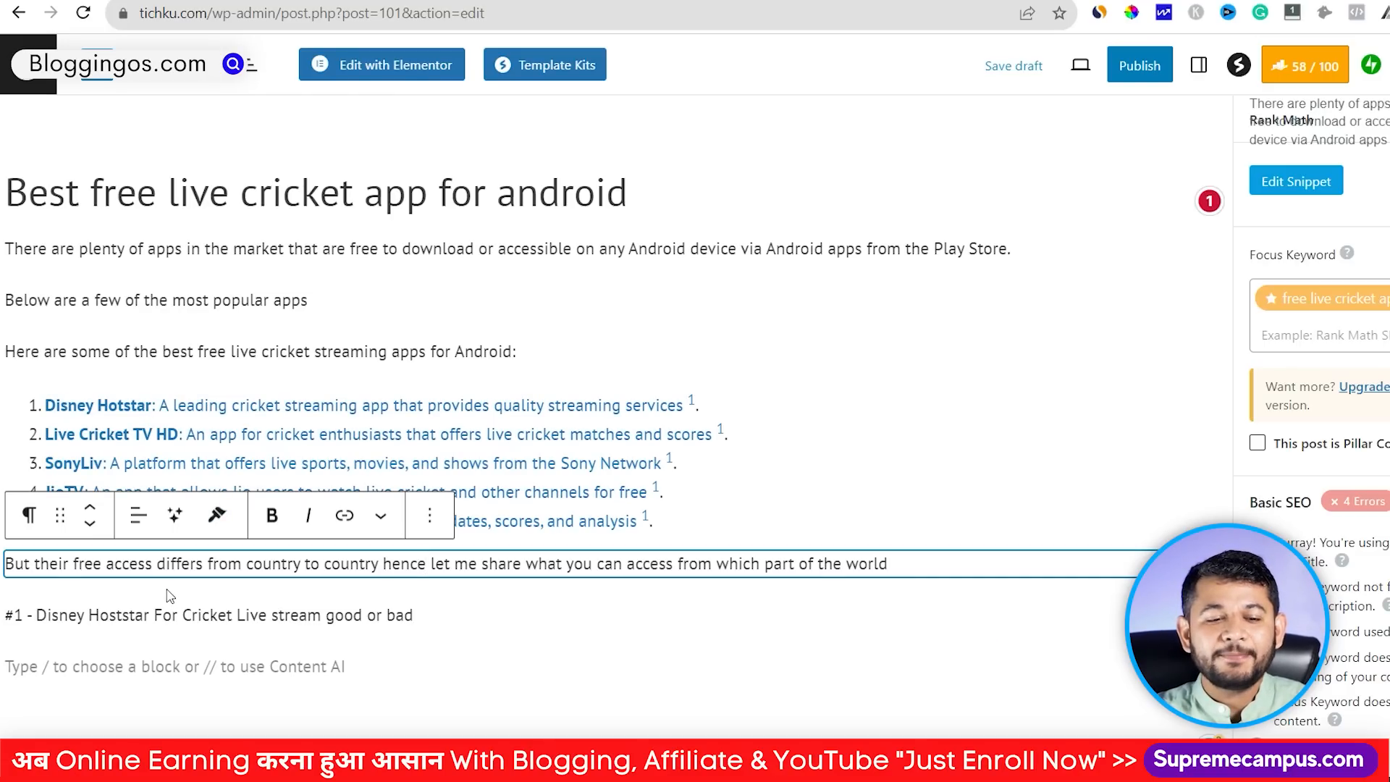
pyautogui.moveTo(156, 566); pyautogui.dragTo(437, 582)
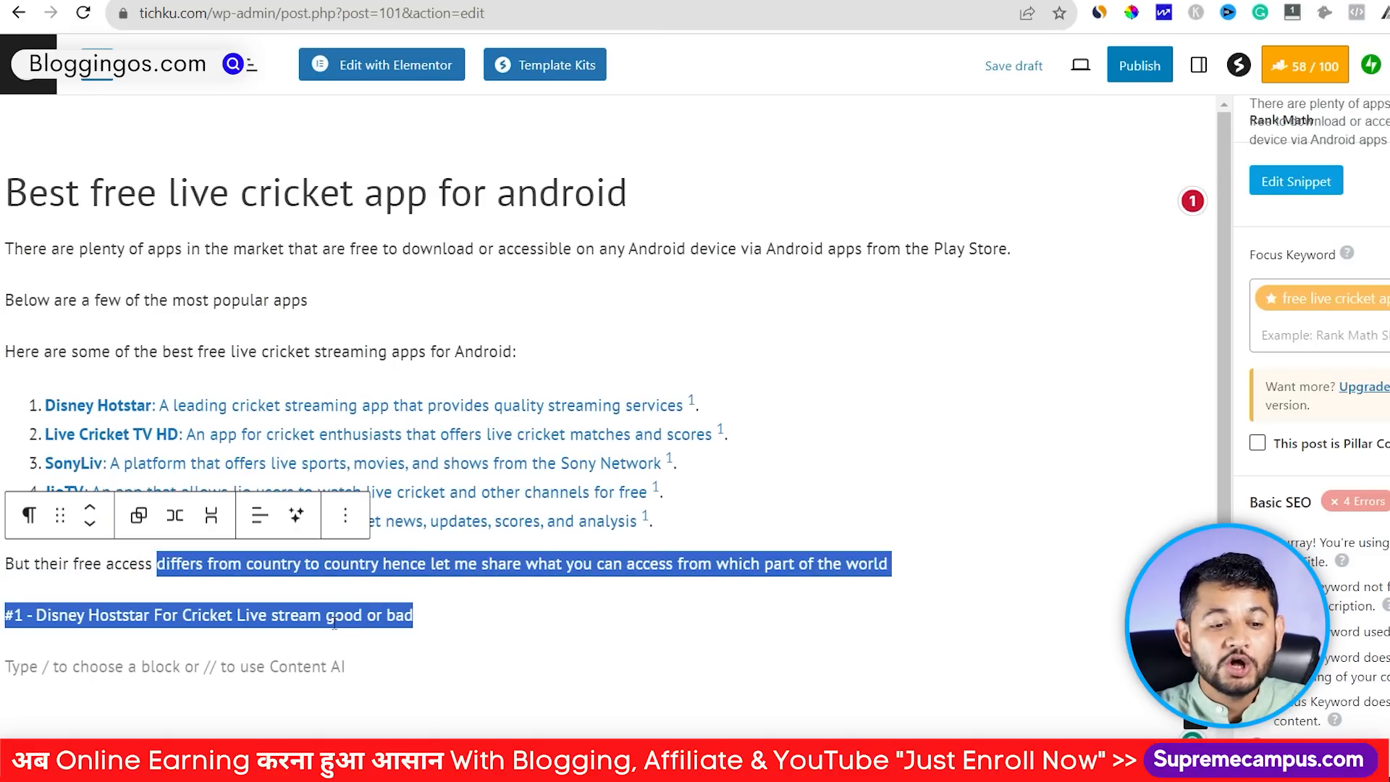
pyautogui.click(309, 698)
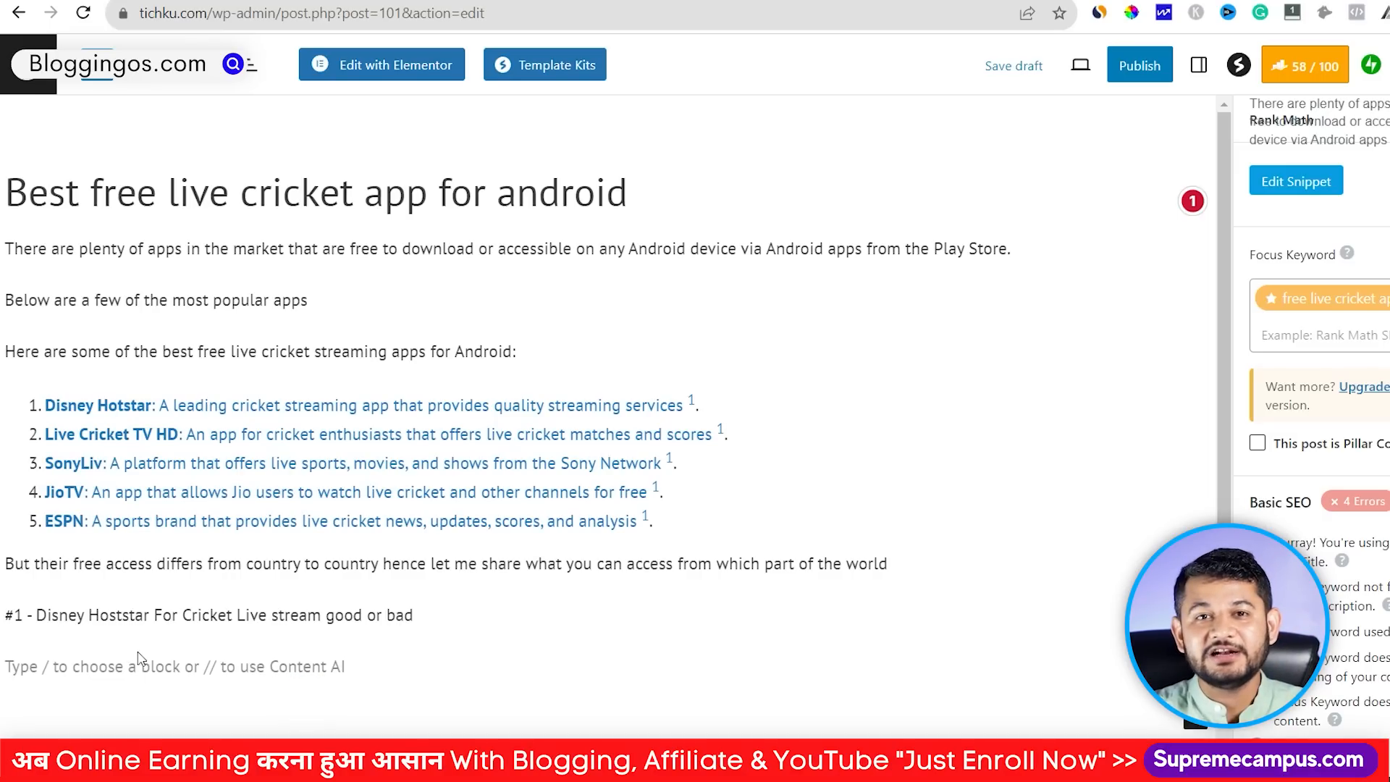